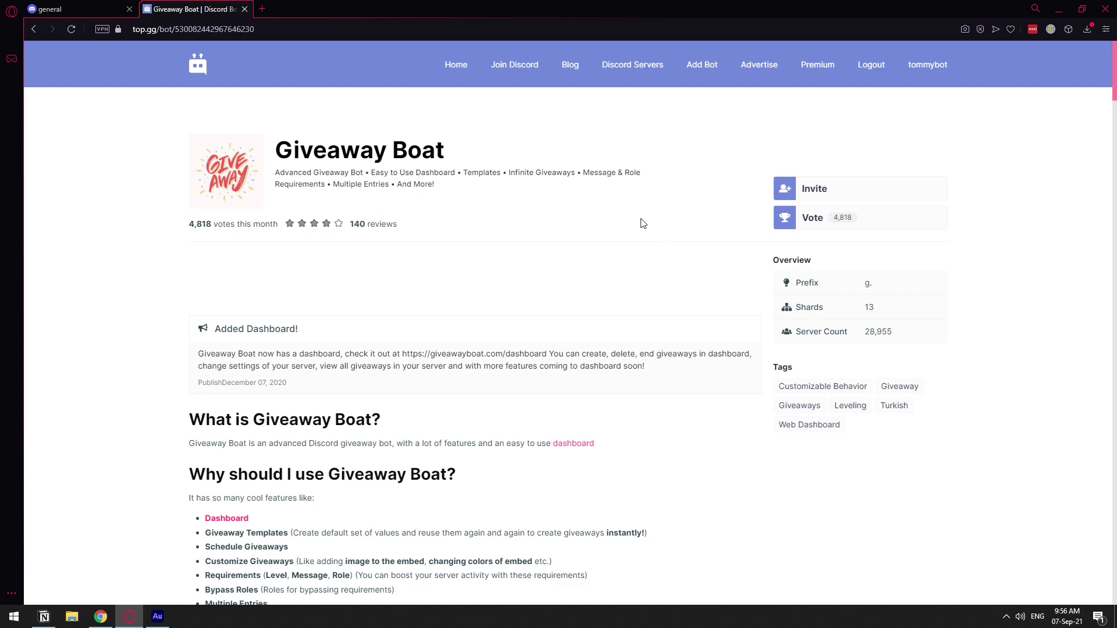
- Invite Giveaway Boat from its bot listing and choose the account's own Discord server as the destination
click(830, 190)
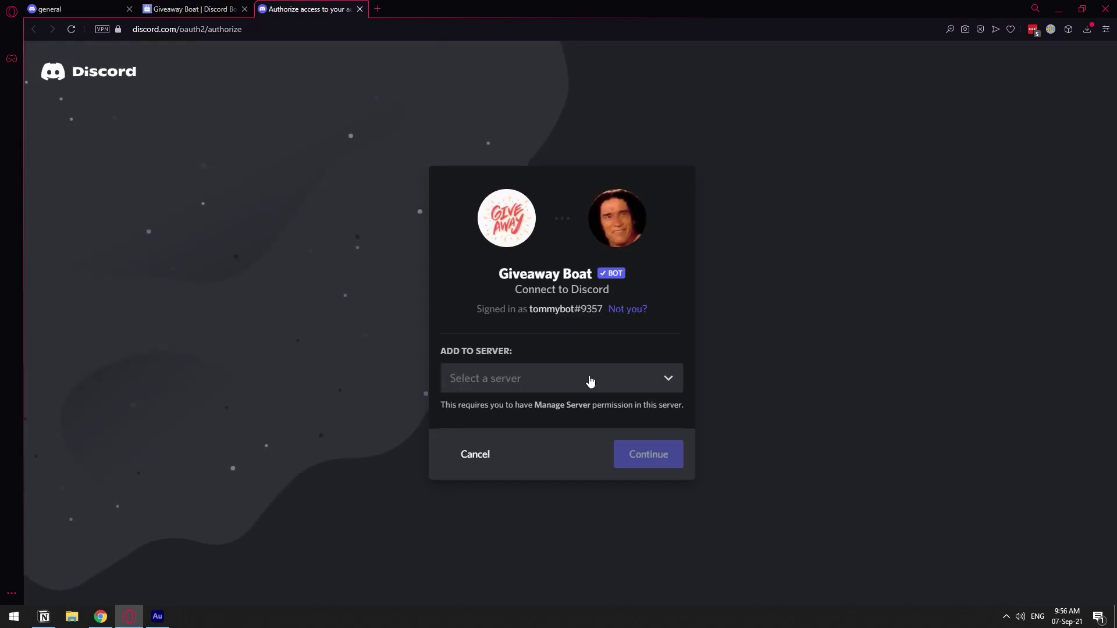
click(590, 381)
click(569, 407)
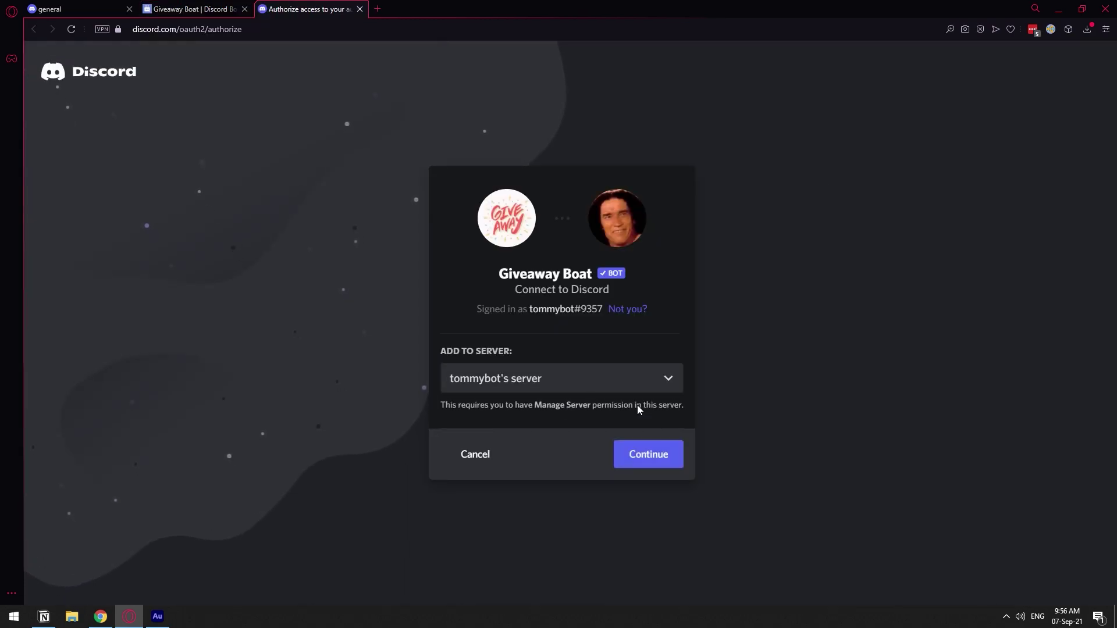
click(667, 457)
- Review the permissions requested by Giveaway Boat, authorize the bot and complete the human verification
scroll(640, 387, down, 5)
scroll(403, 122, up, 3)
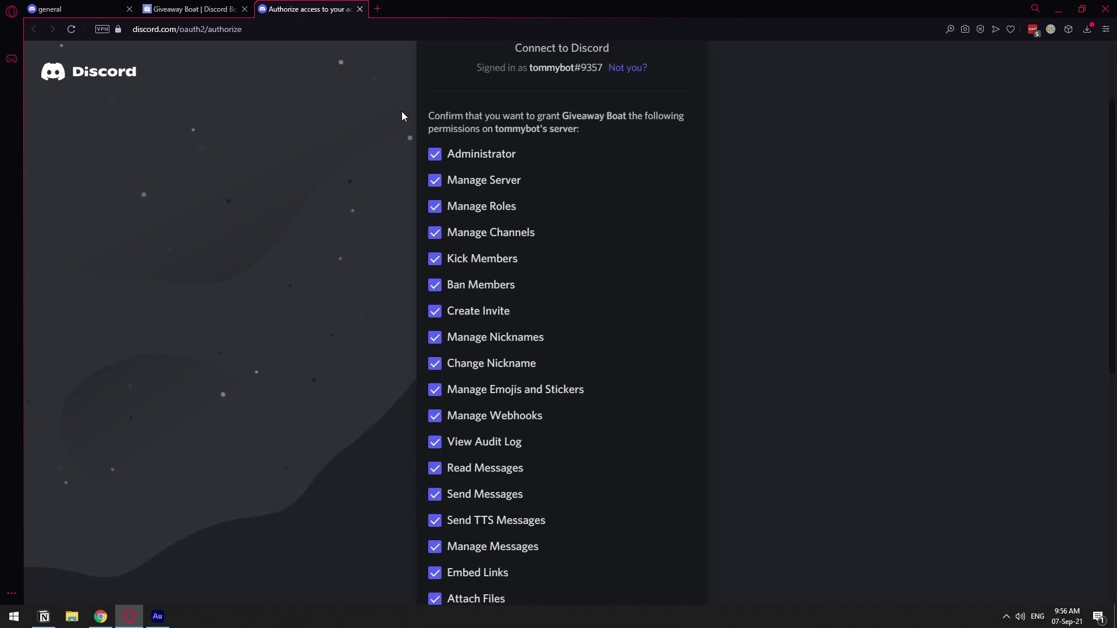
click(436, 155)
scroll(573, 250, down, 6)
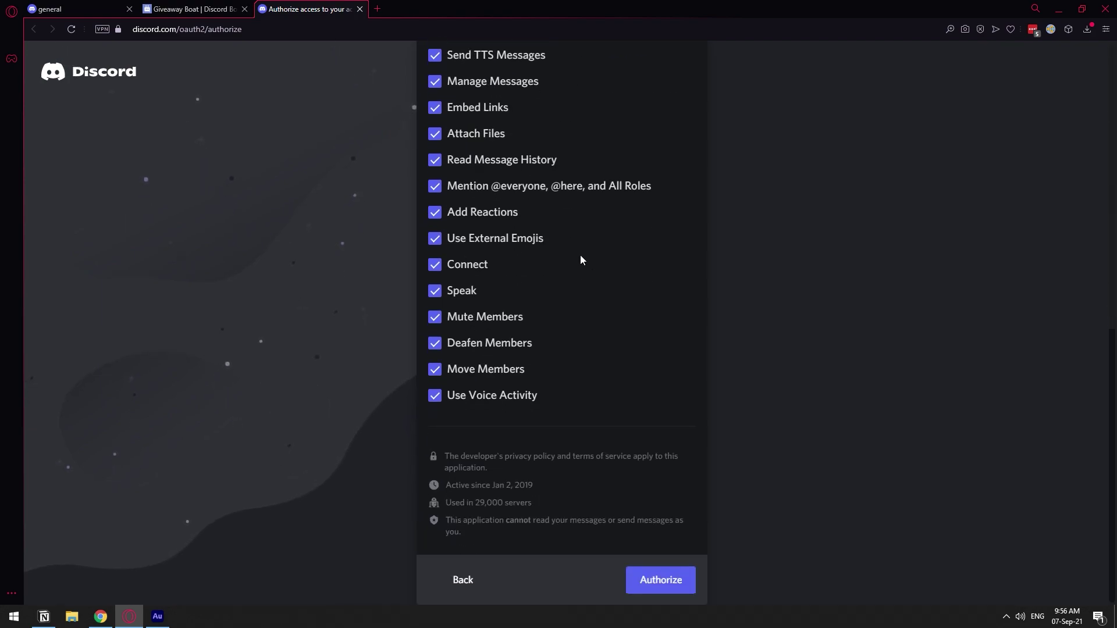
click(662, 583)
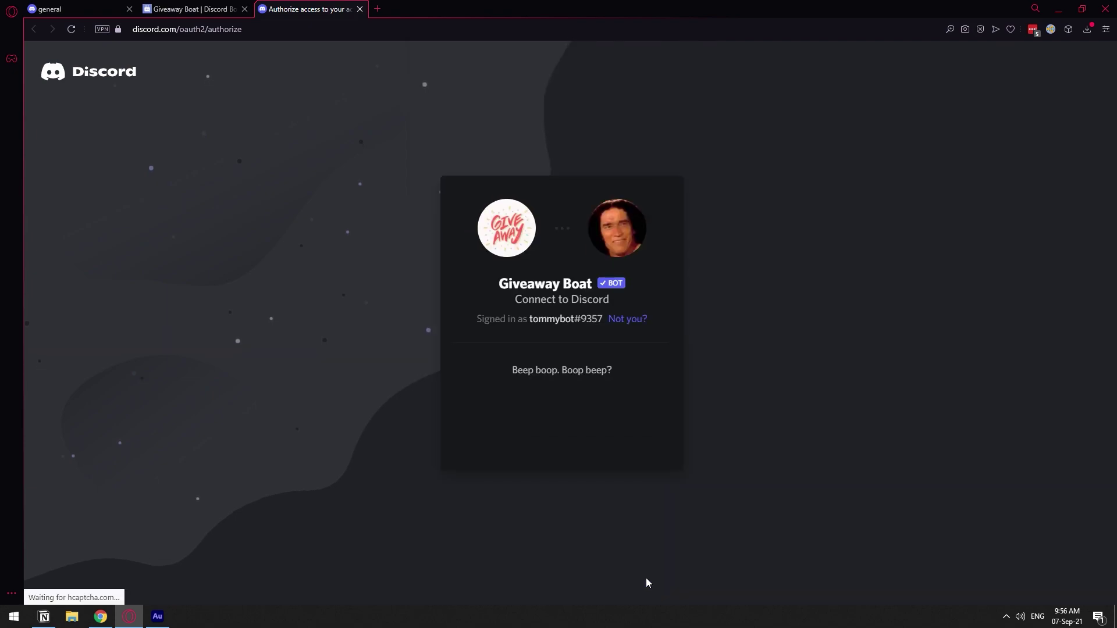
click(486, 418)
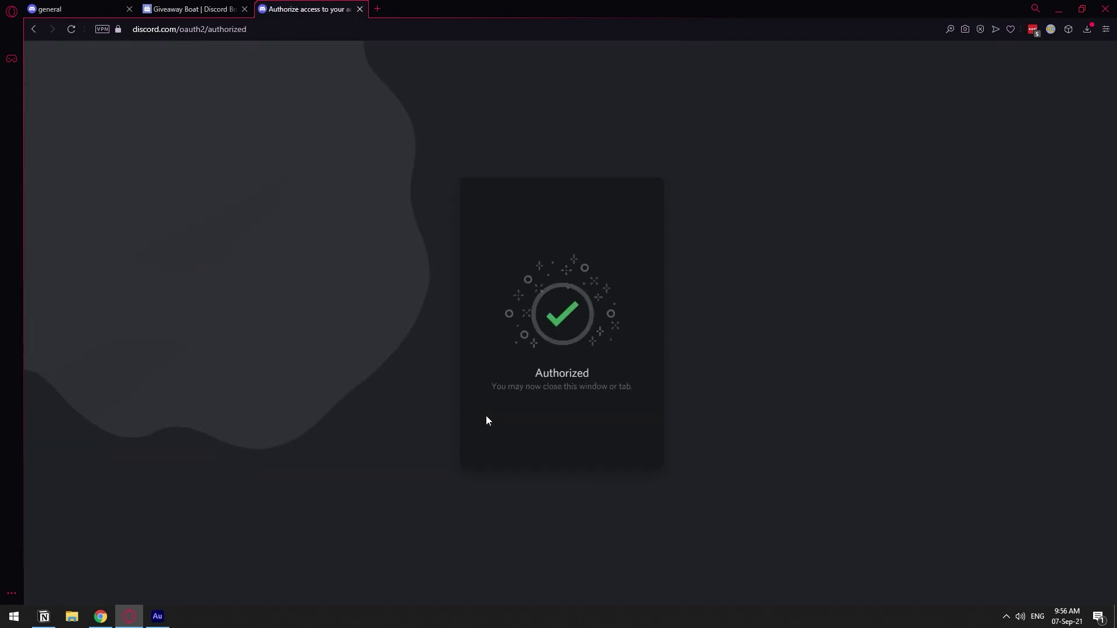
key(ctrl+1)
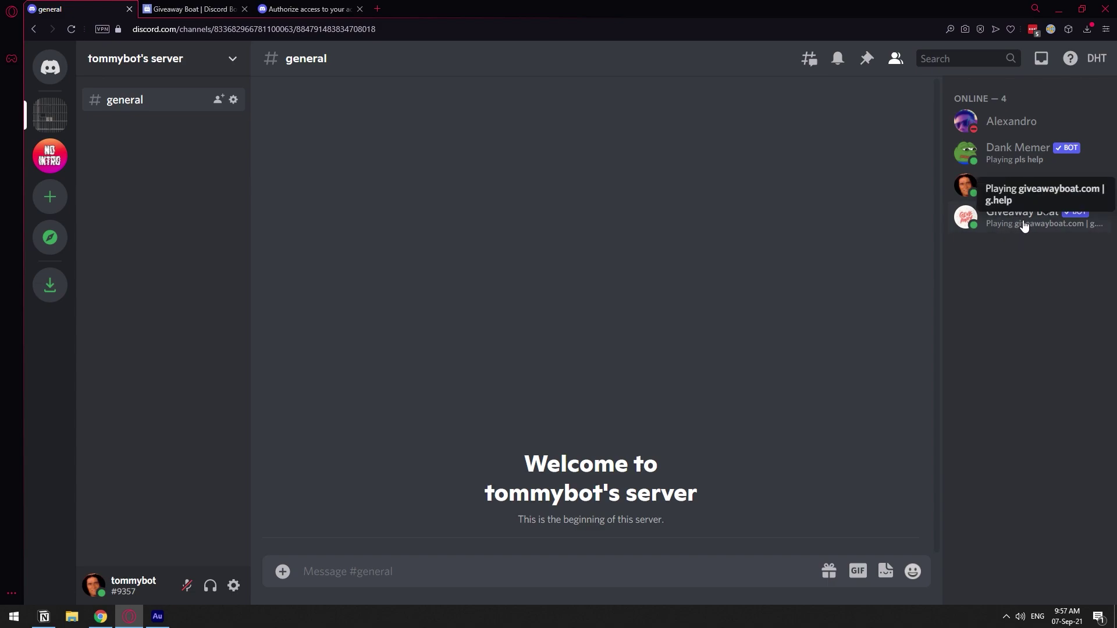
click(337, 587)
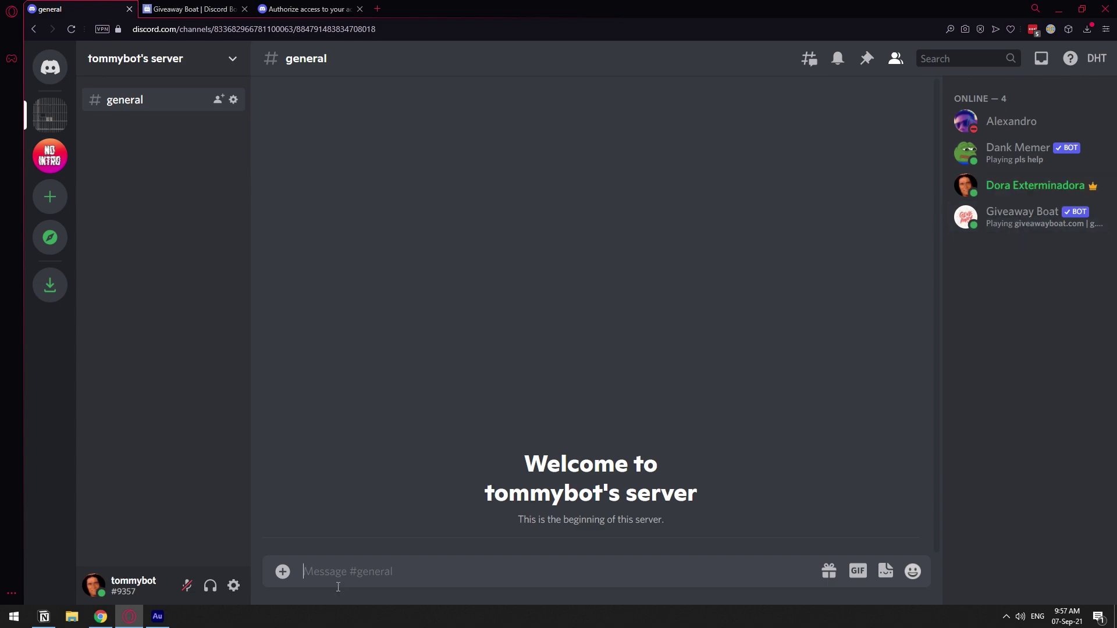
click(1036, 216)
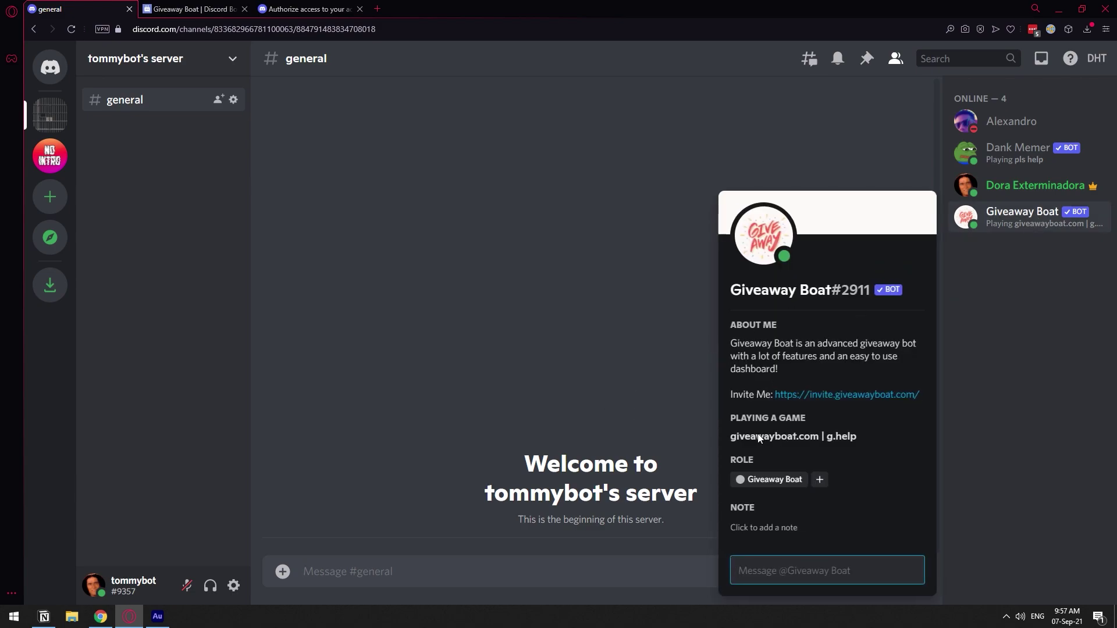
click(838, 439)
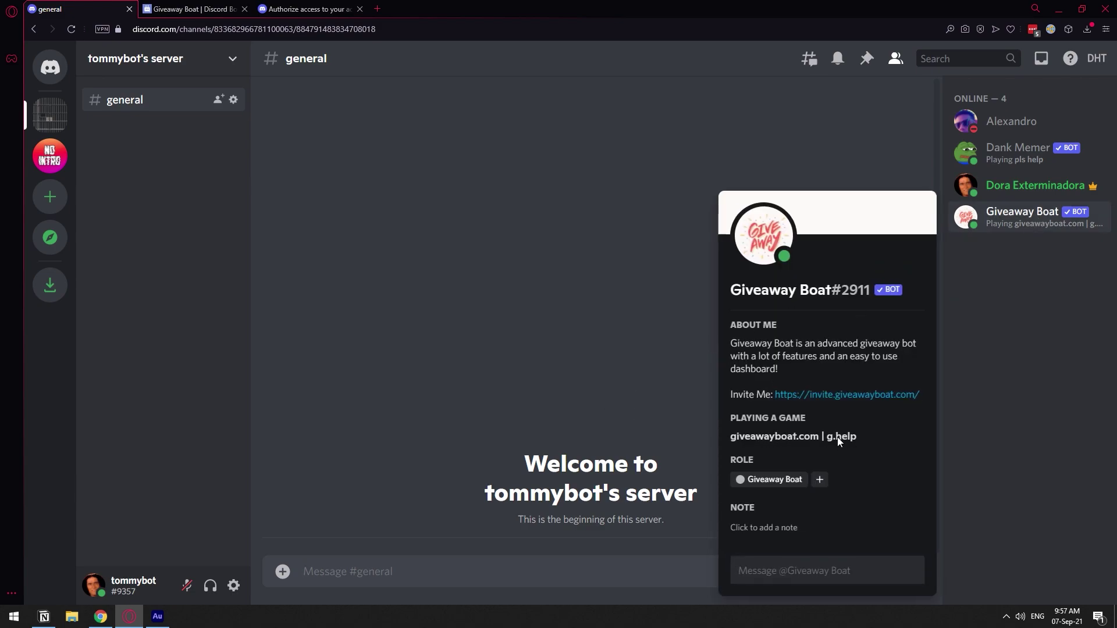
- Send the command g.create in the general channel to start creating a giveaway
click(367, 580)
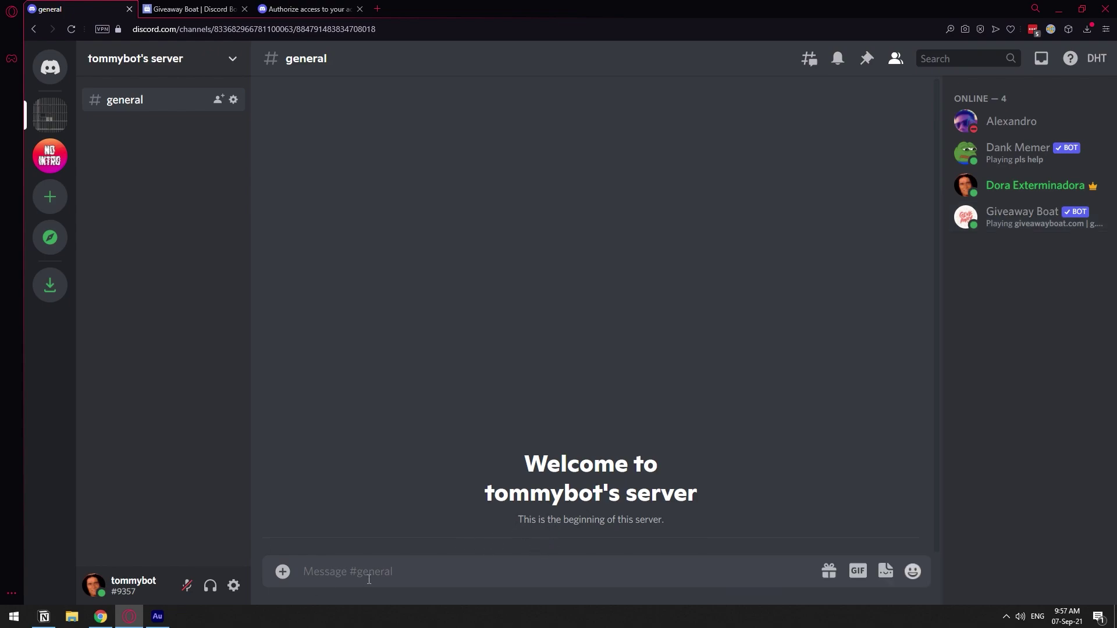
text(g.create)
key(Return)
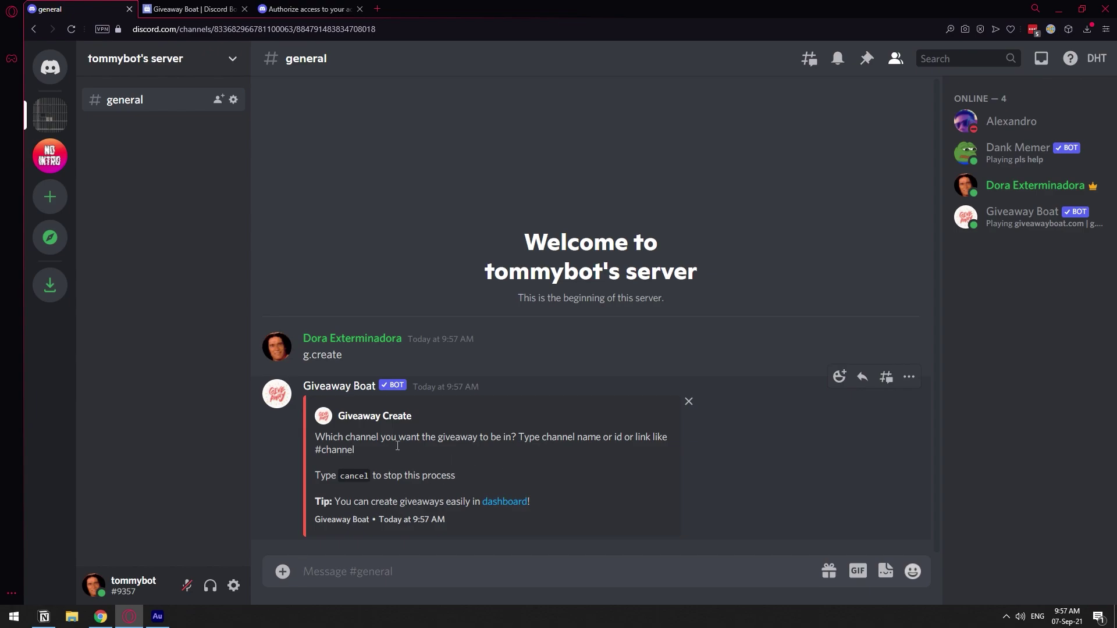
- Create a public text channel named giveaway in the server
right_click(165, 182)
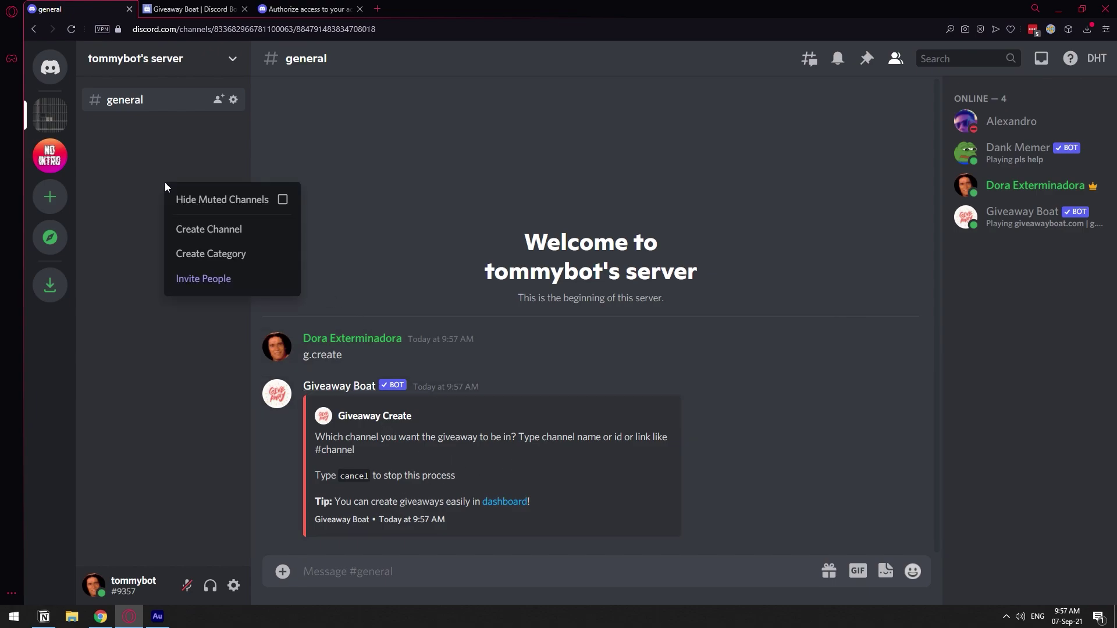
click(201, 230)
text(giveaway)
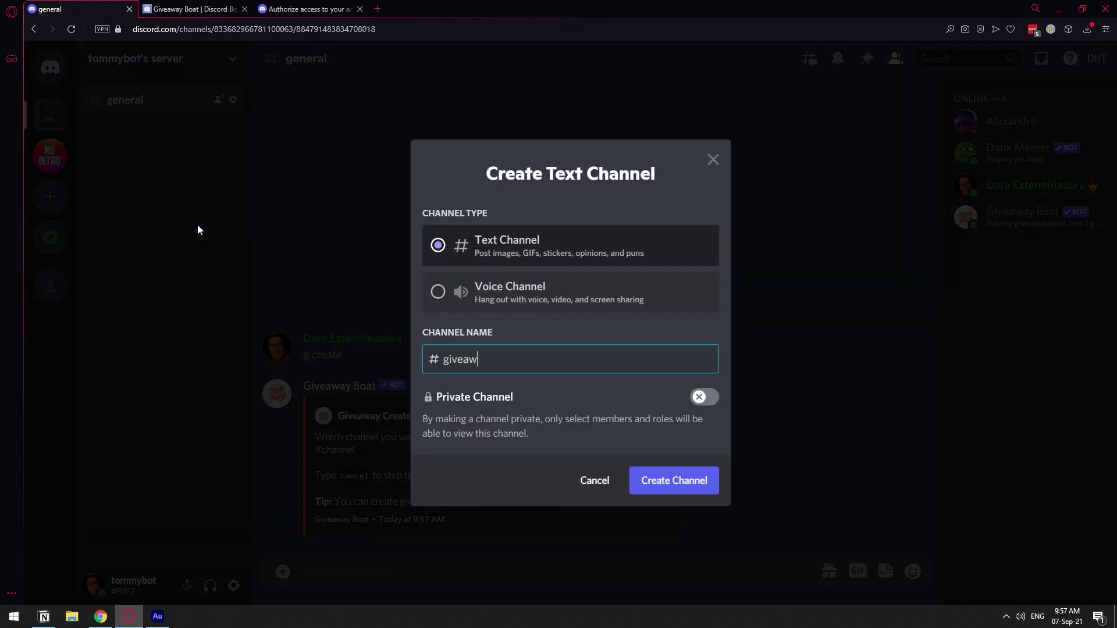
click(660, 480)
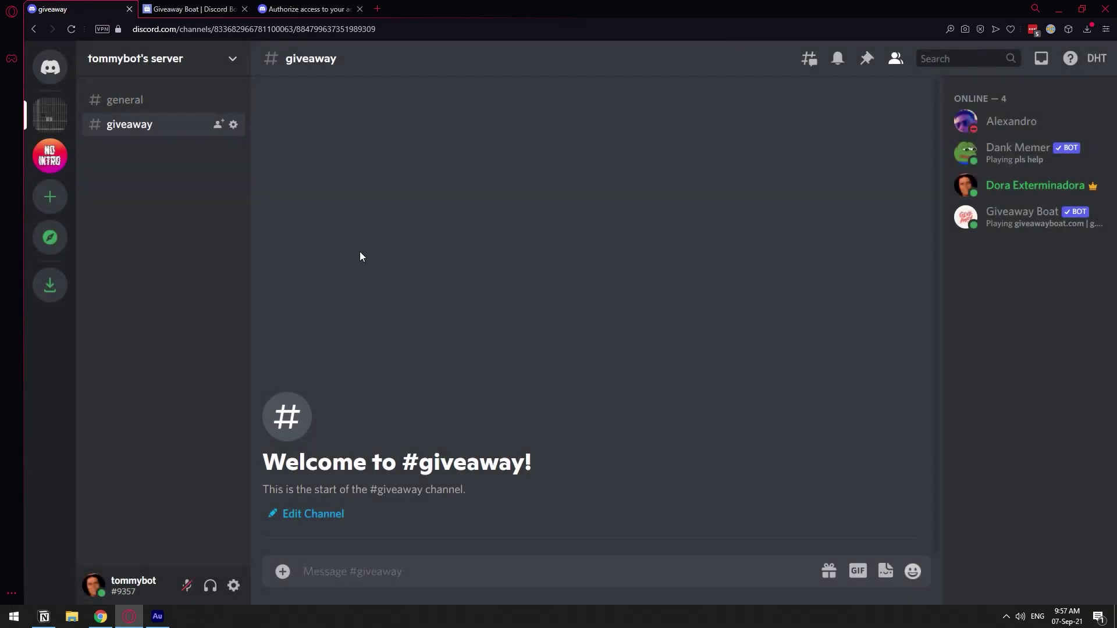
- Return to the general channel and answer the bot with #giveaway as the giveaway's channel
click(134, 100)
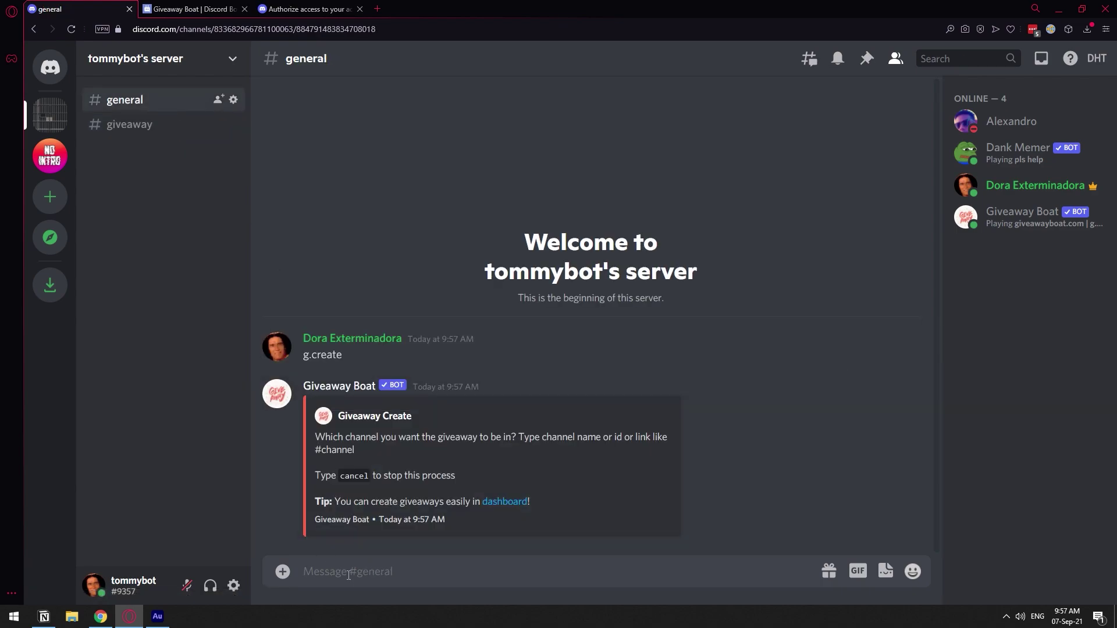
text(#give)
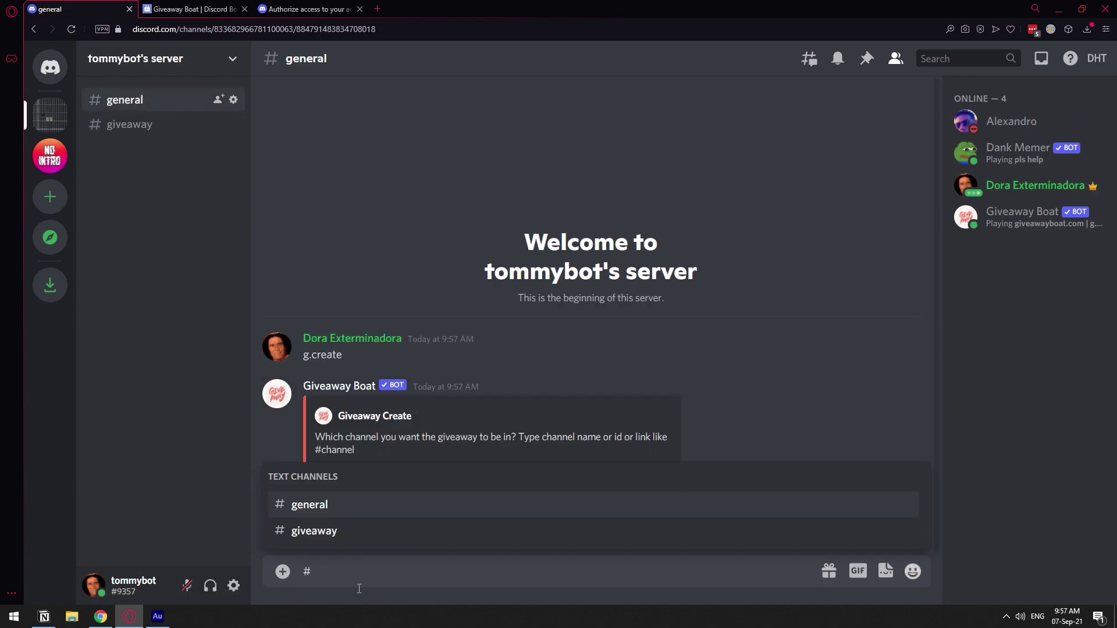
click(369, 539)
key(Return)
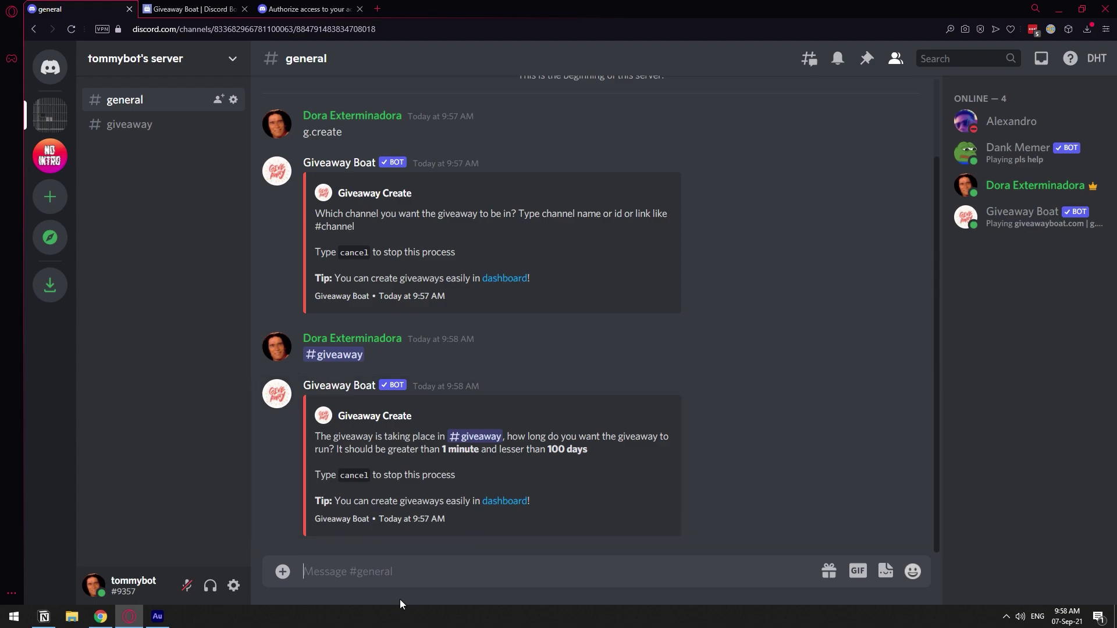
- Answer the bot's remaining prompts with a duration of 2m, 1 winner and the prize 800k Dank Memer Coins
text(2m)
key(Return)
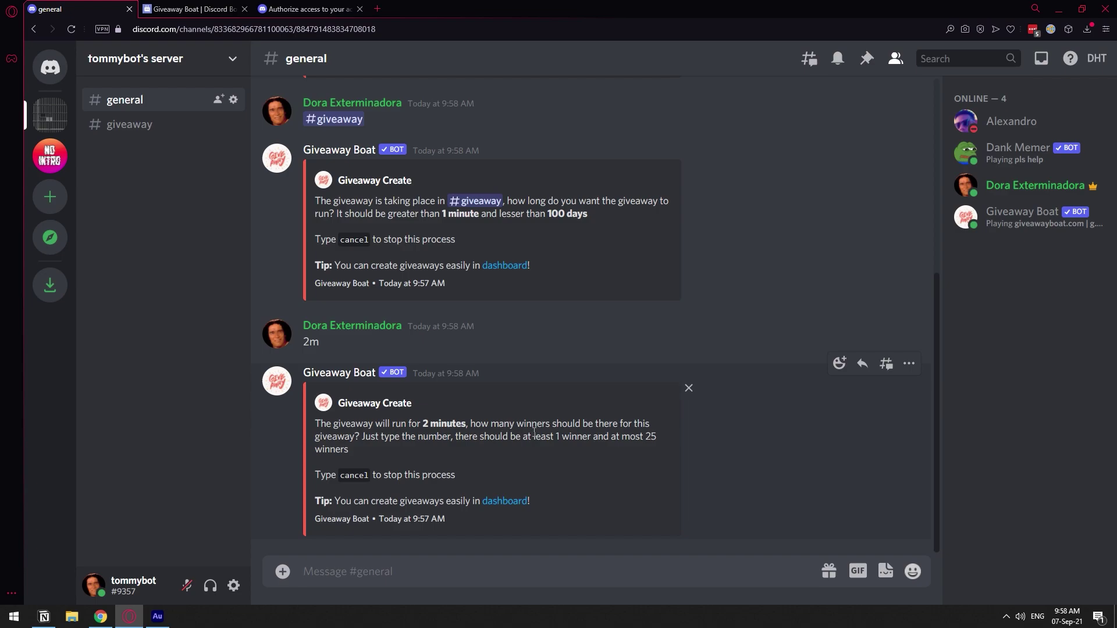
text(1)
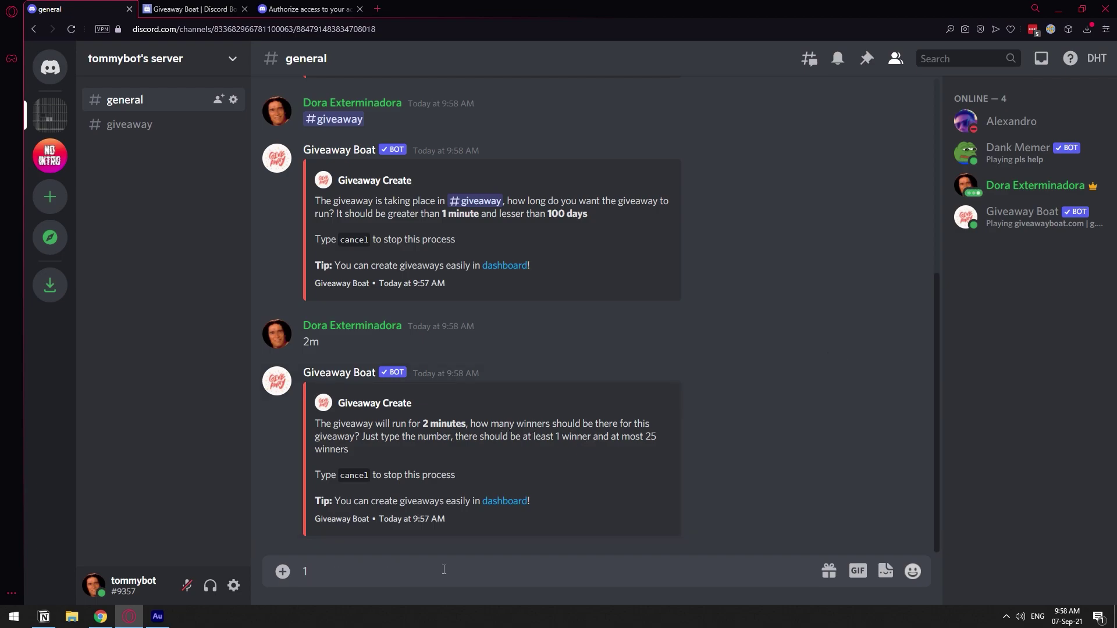
key(Return)
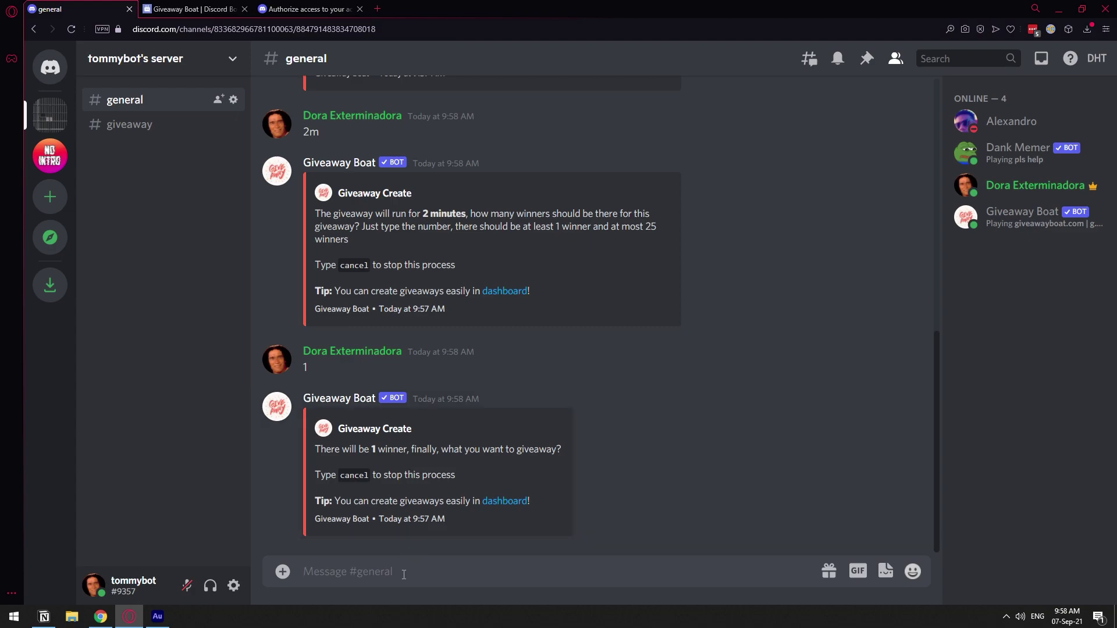
text(800k Dank Memer Coins)
key(Return)
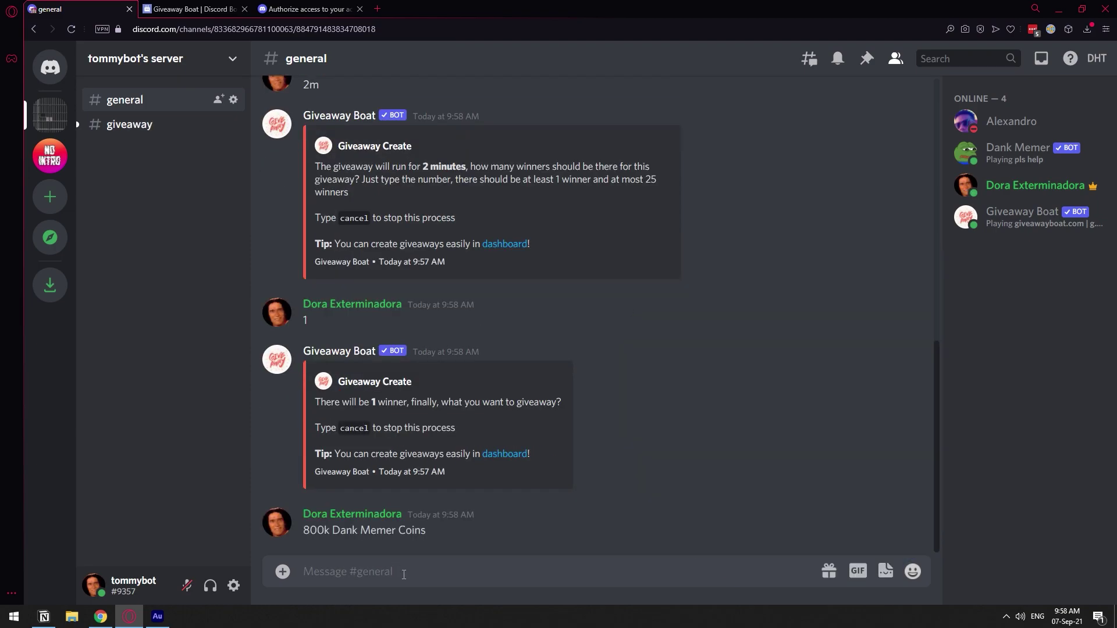
- View the giveaway post in the giveaway channel and open its Timer page to check the remaining time
click(159, 122)
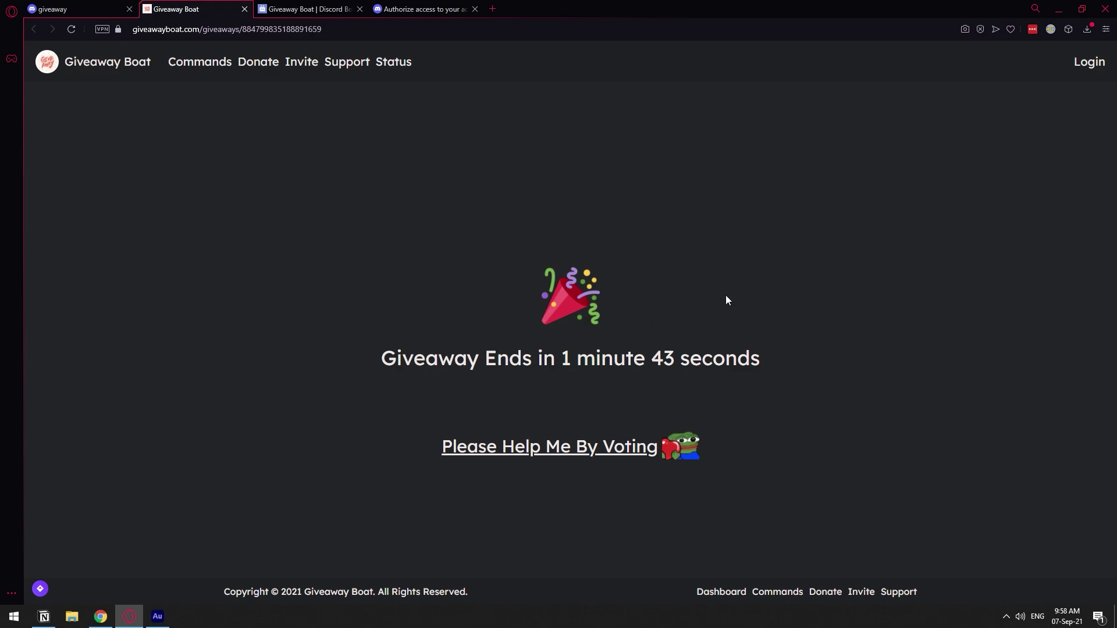
drag(596, 374, 381, 360)
click(598, 366)
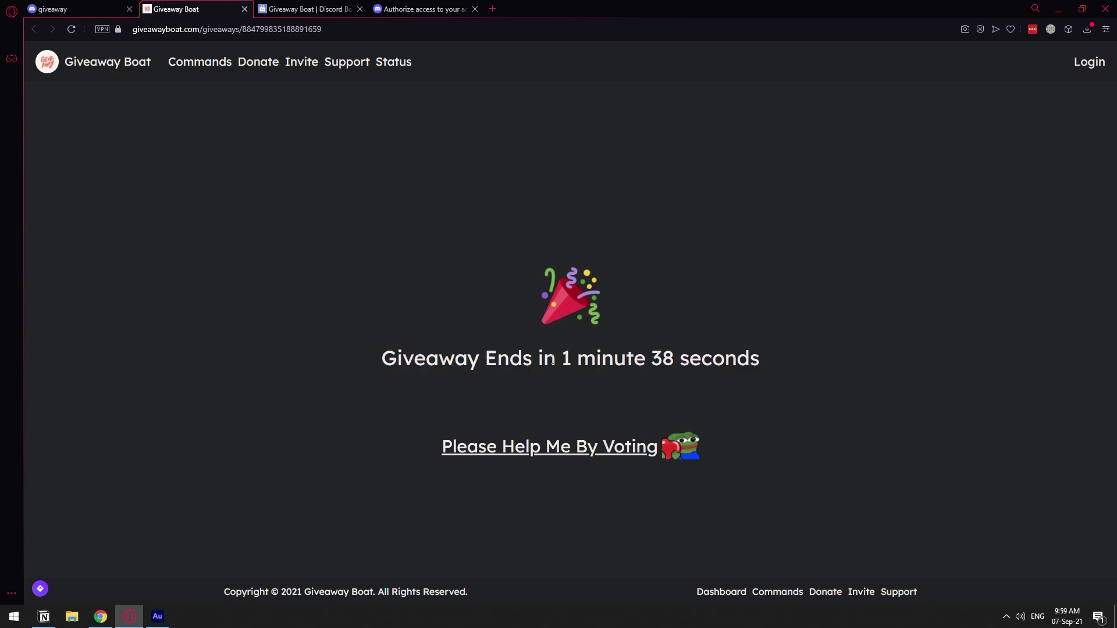
- Enter the giveaway with the party popper reaction in Discord, and check the bot's direct message before returning to the server
click(87, 9)
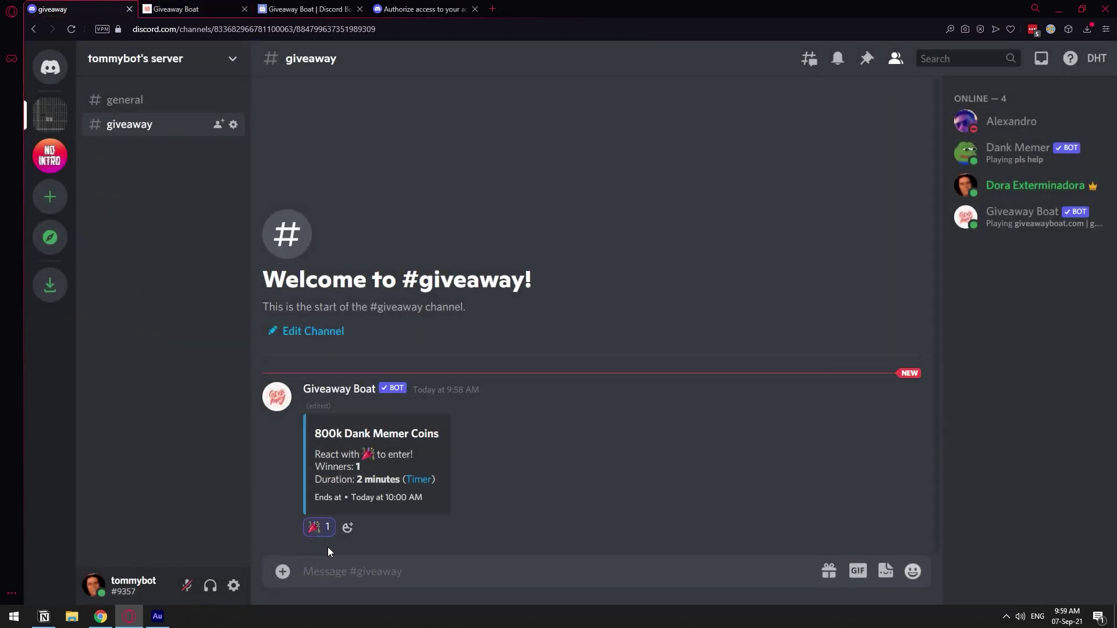
click(319, 527)
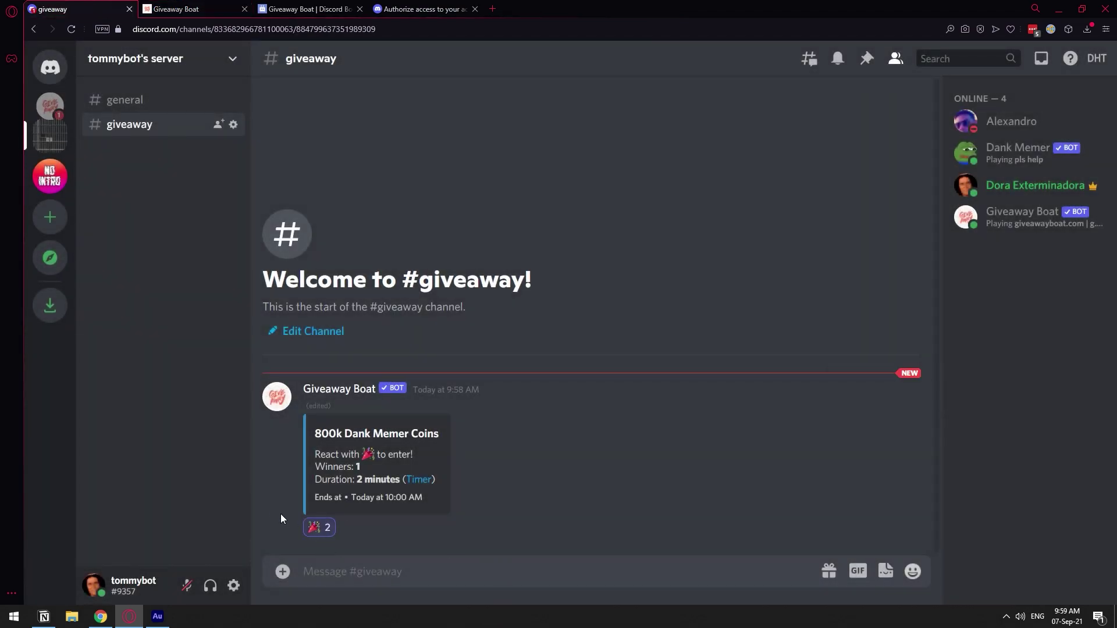
click(58, 103)
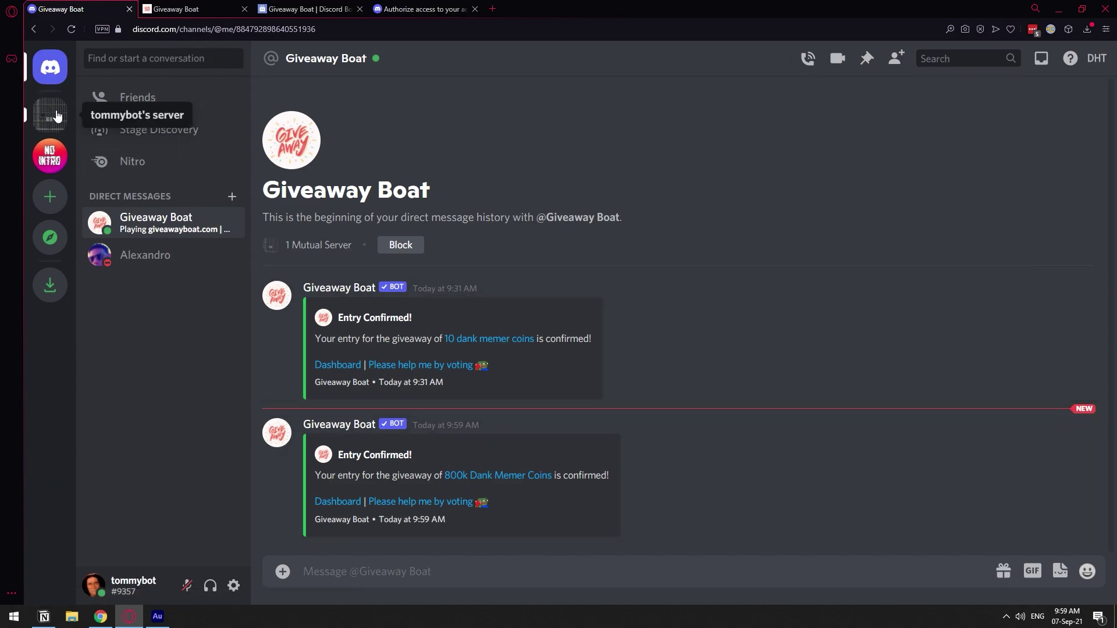
click(57, 116)
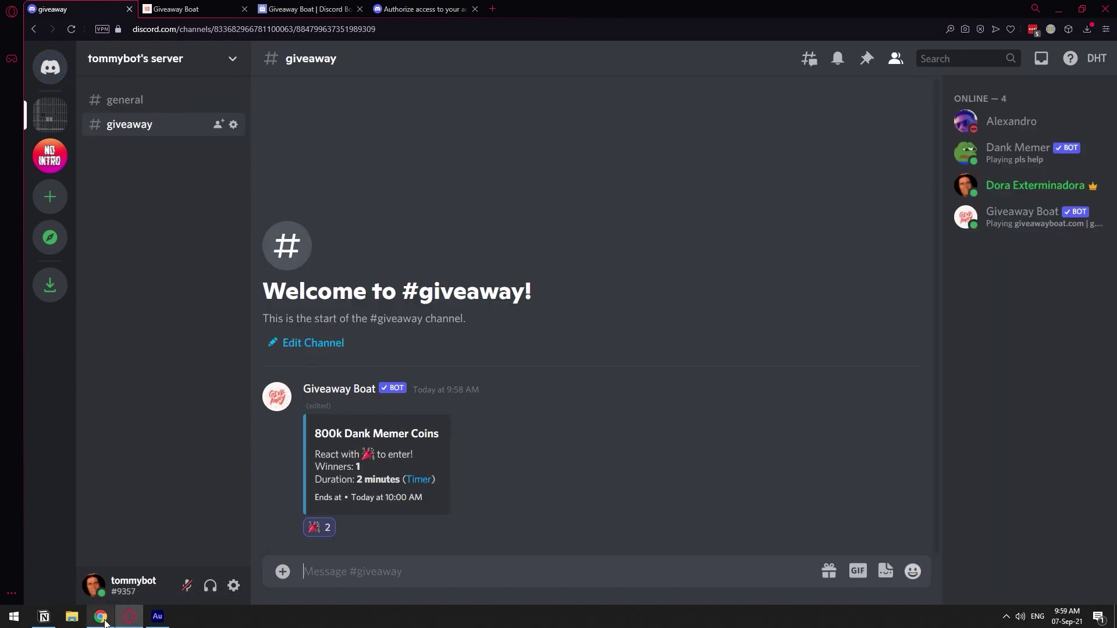
- Switch to Chrome, enter the giveaway from the second account with the same reaction, and return to the first account's browser
mouse_move(105, 623)
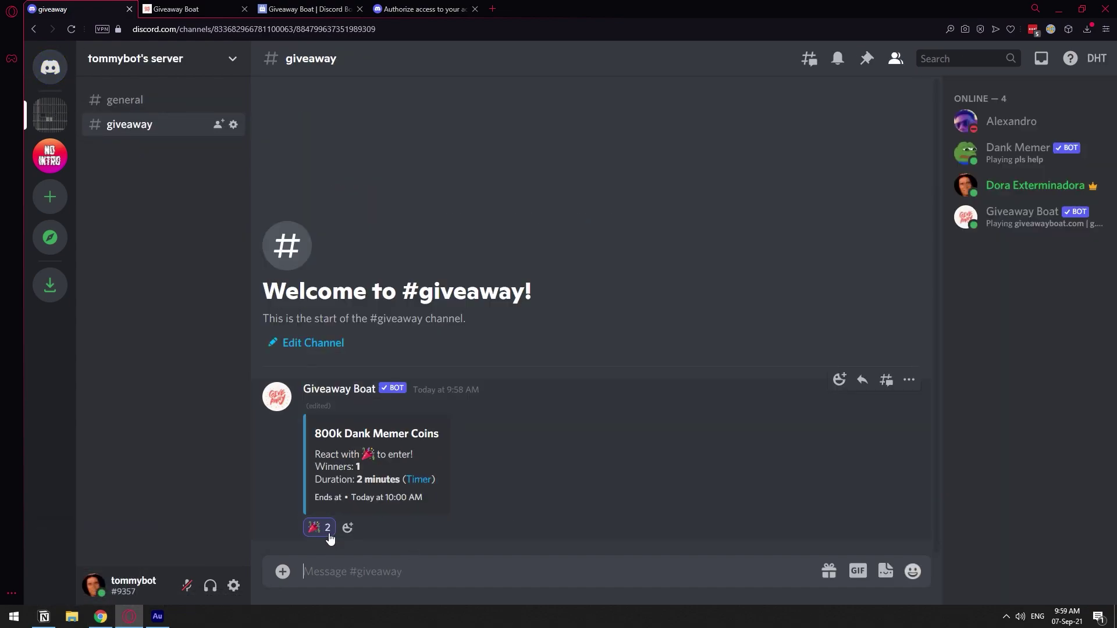
click(100, 617)
click(131, 143)
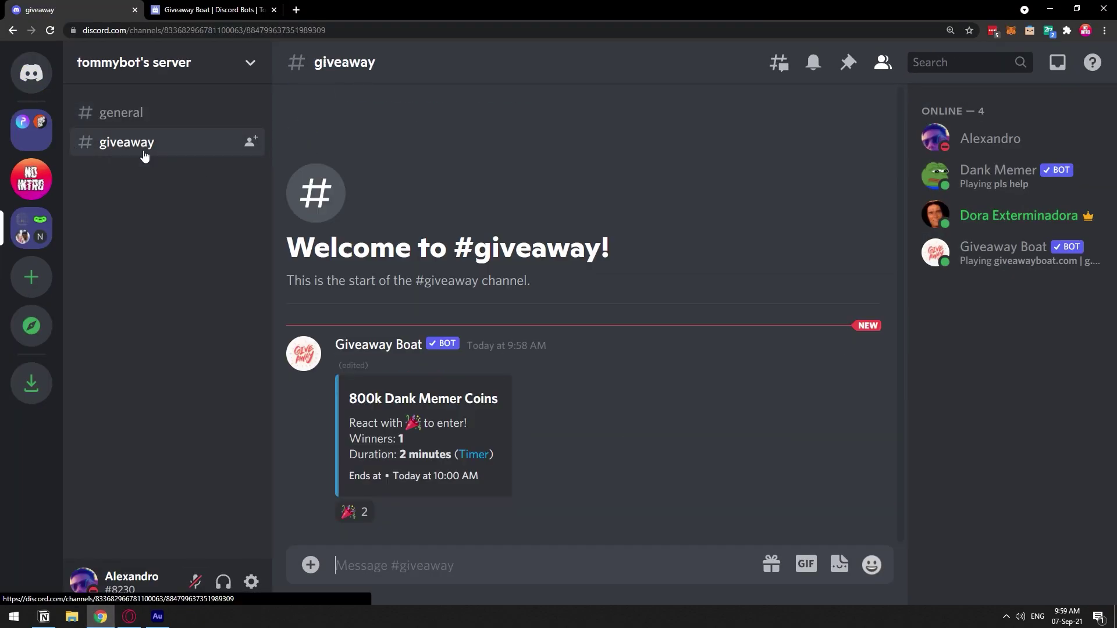
click(352, 512)
key(alt+Tab)
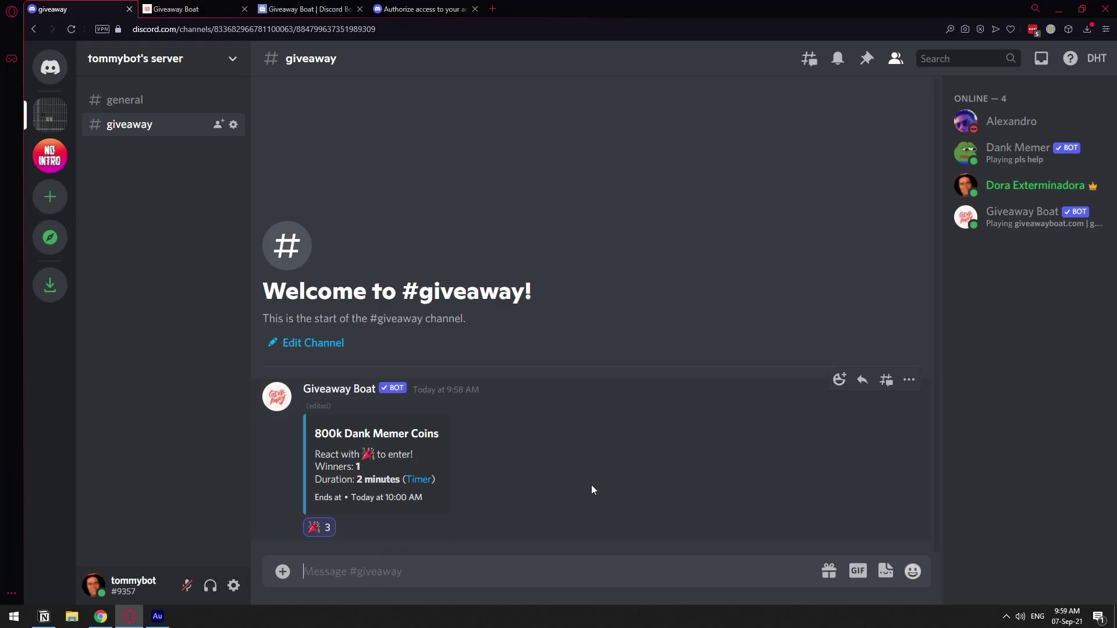
- Examine who has reacted to the giveaway message and check the giveaway's timer page
click(909, 380)
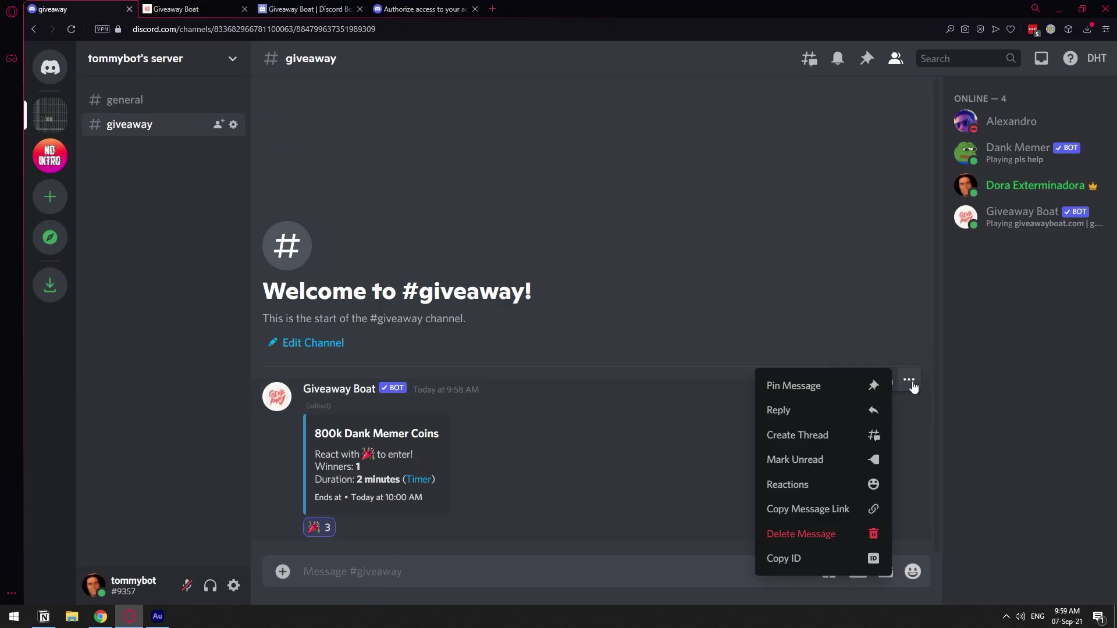
click(808, 481)
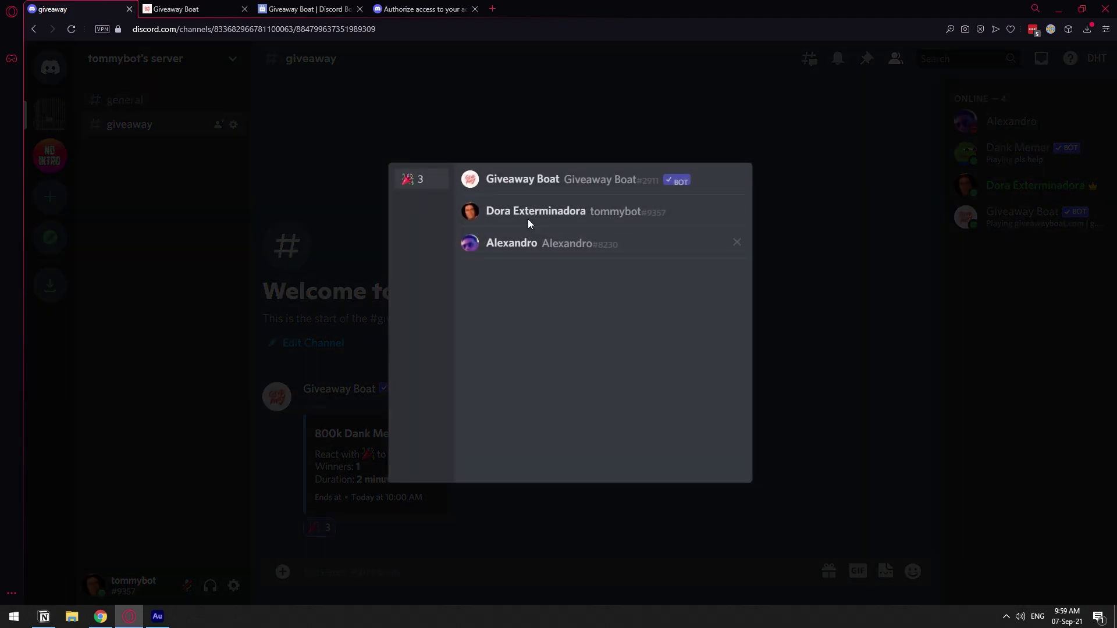
click(826, 298)
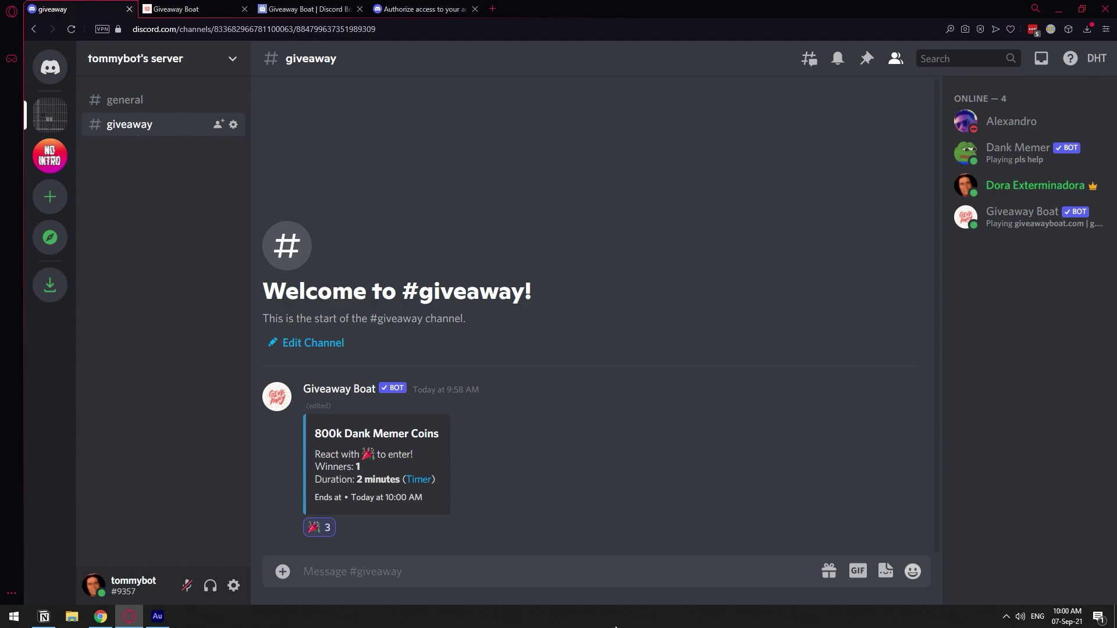
click(174, 8)
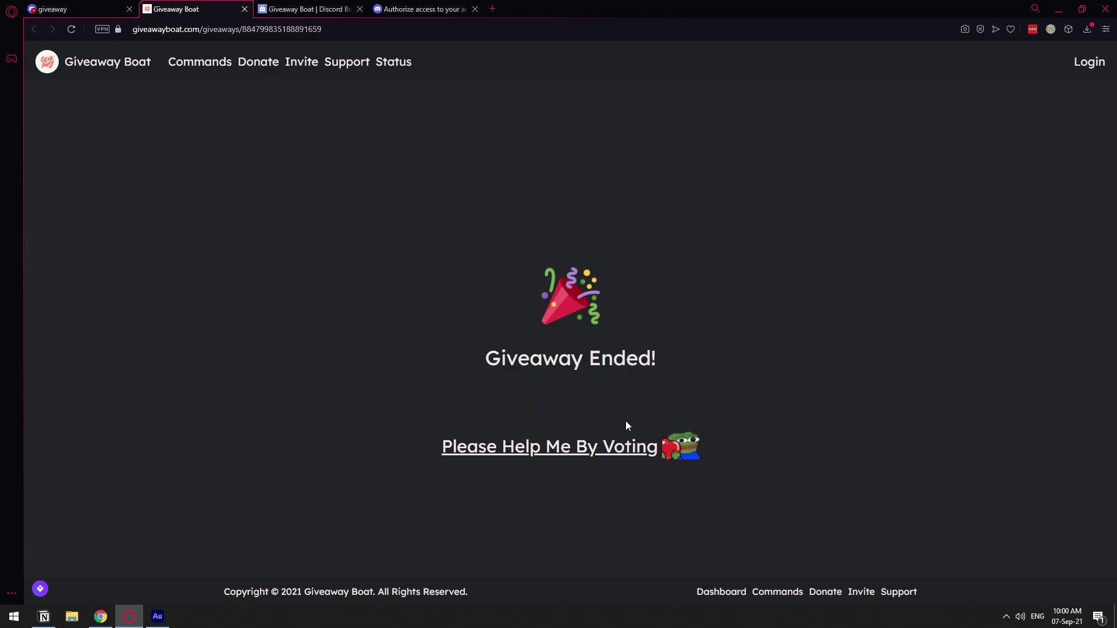
- Return to the Discord giveaway channel, review the ended giveaway's announcement, and open the winner's profile card
click(87, 7)
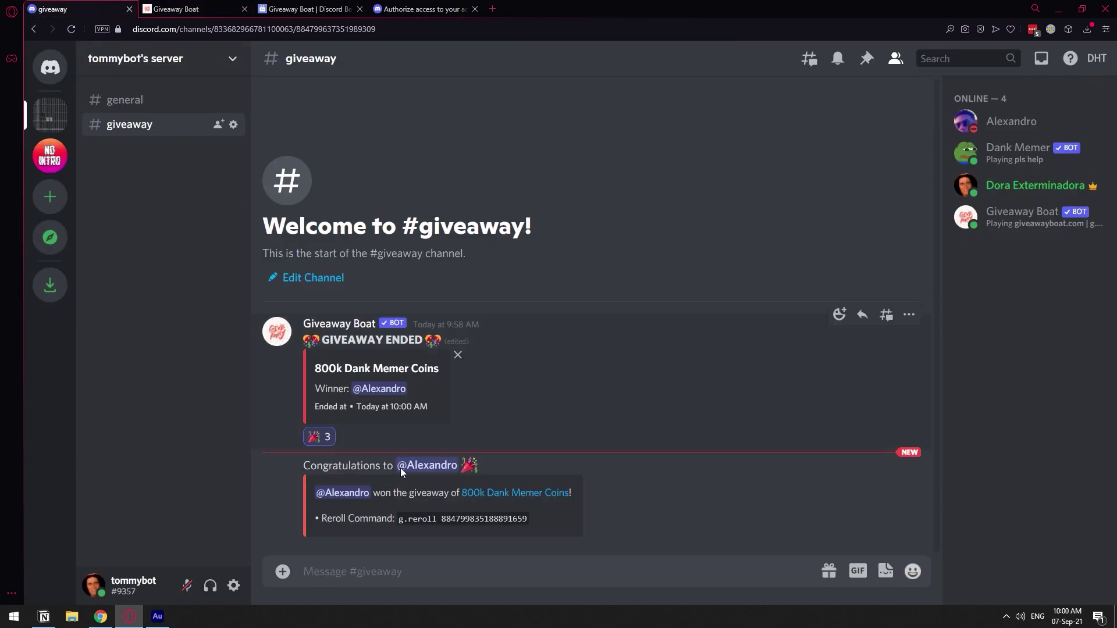
drag(350, 343, 428, 343)
click(418, 349)
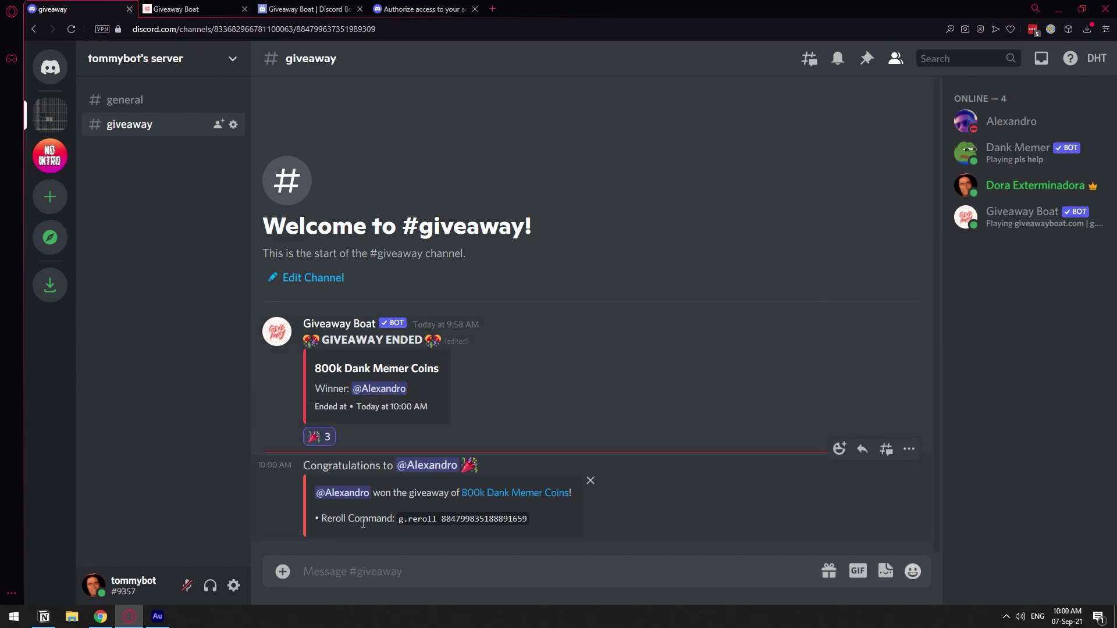
drag(350, 466, 357, 466)
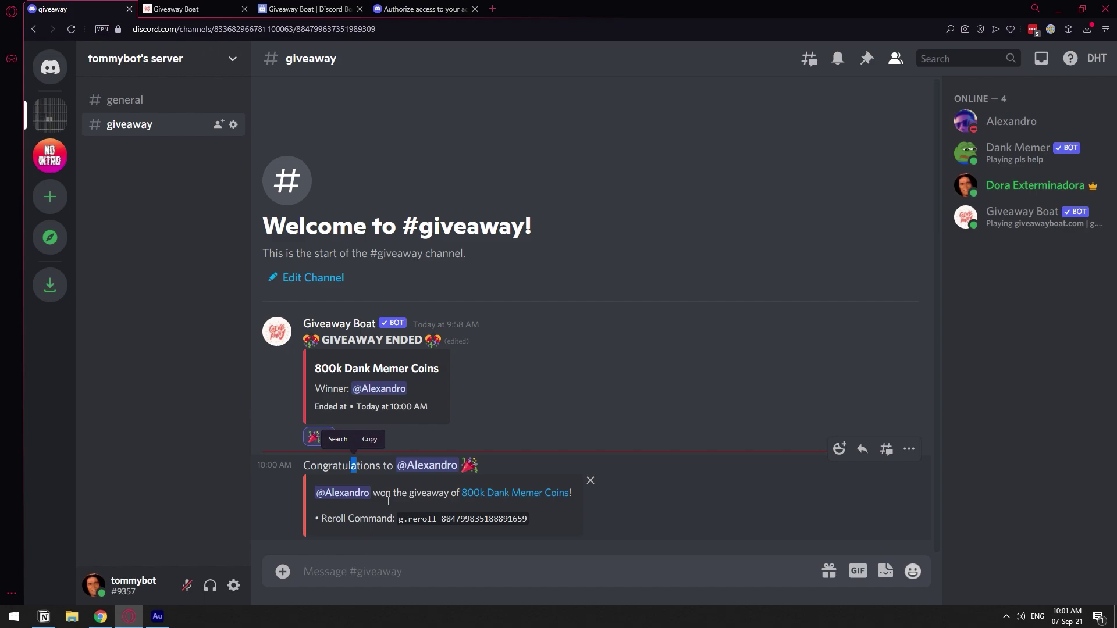
click(425, 468)
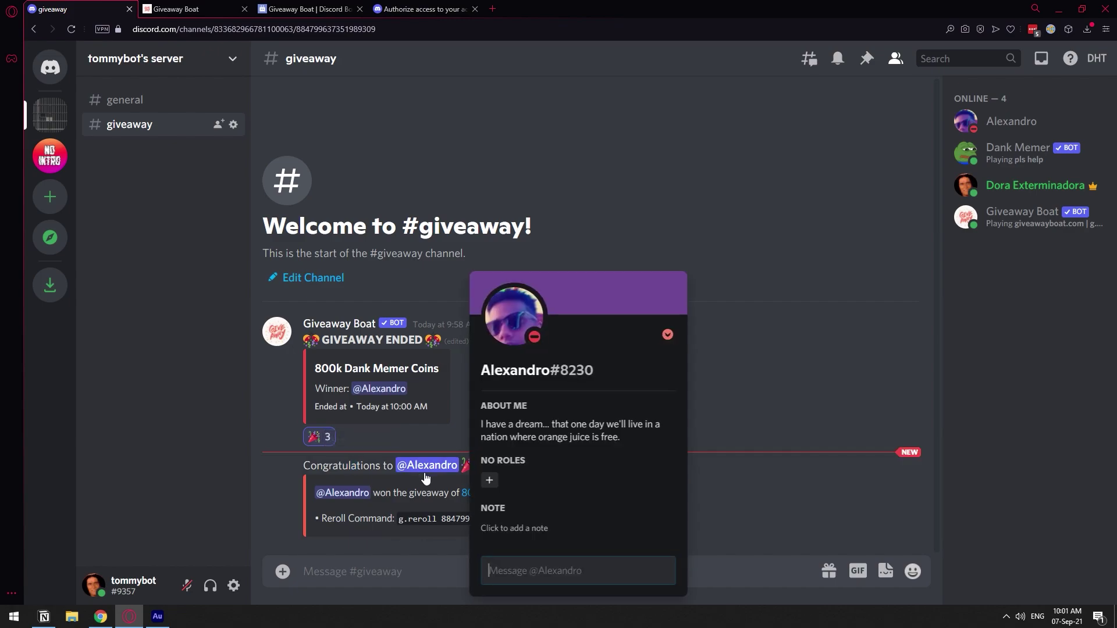
- Query the host account's Dank Memer balance with "pls bal" in the giveaway channel and compare it with the winner's balance
click(370, 582)
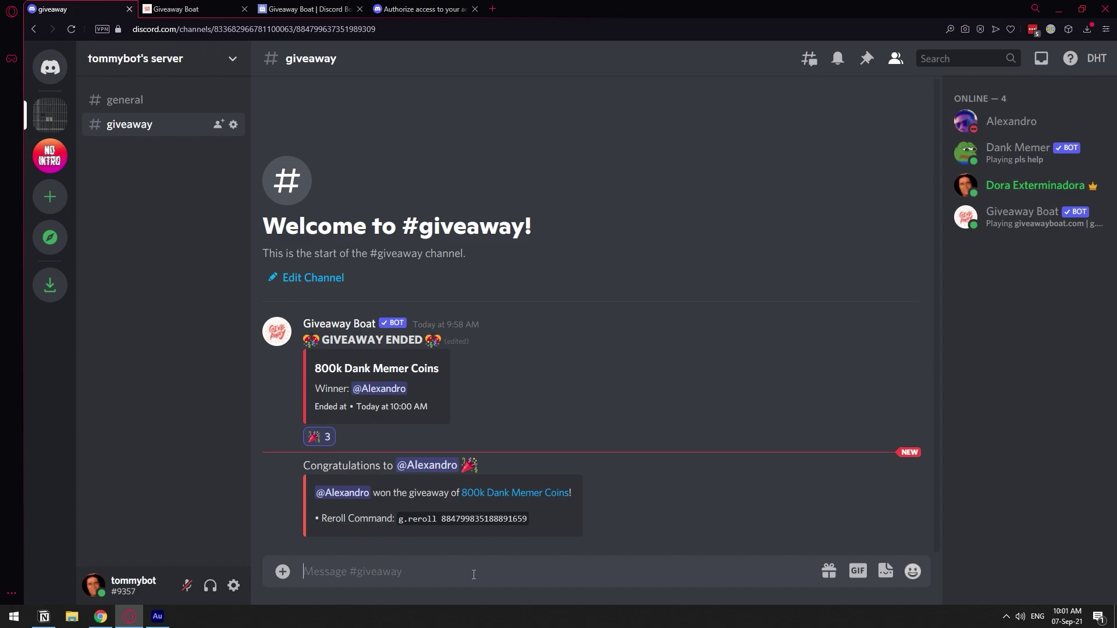
text(pls bal)
key(Return)
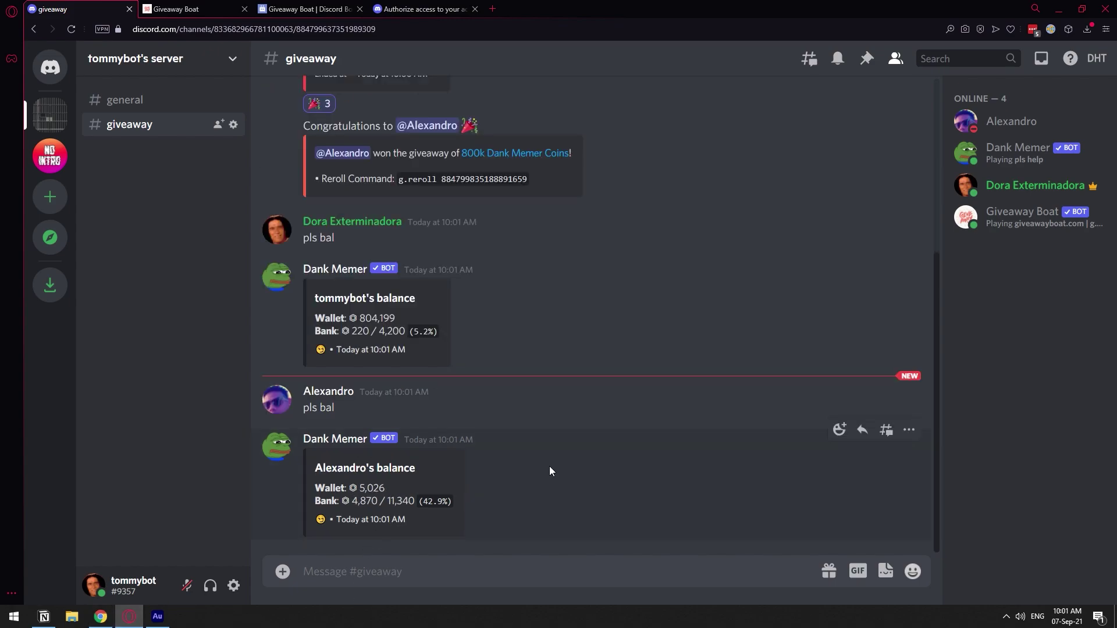
drag(309, 238, 336, 238)
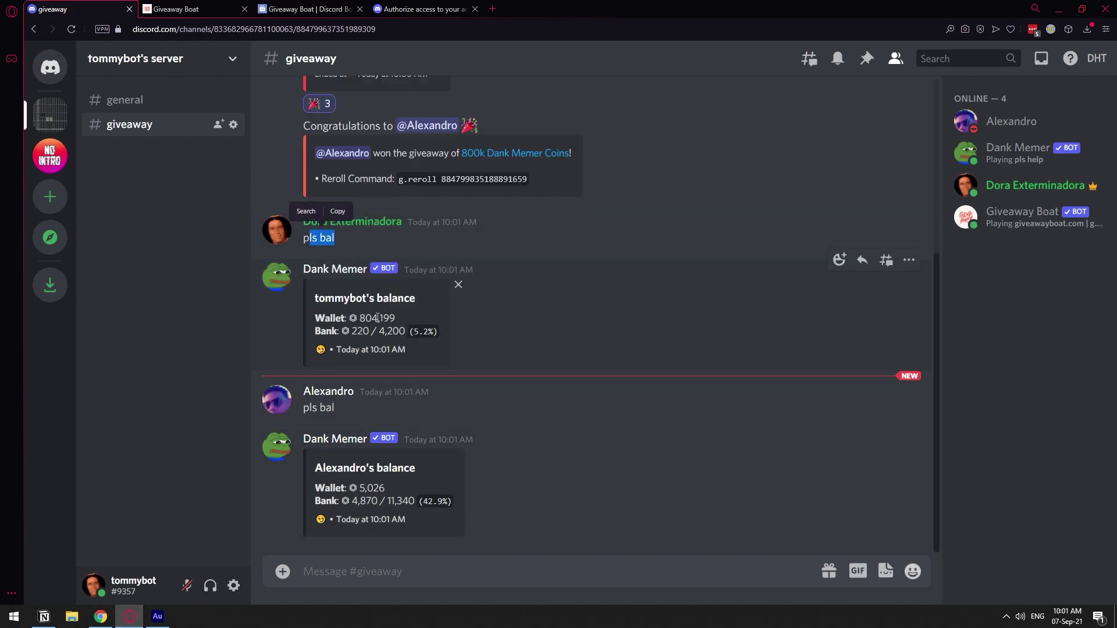
drag(366, 318, 384, 319)
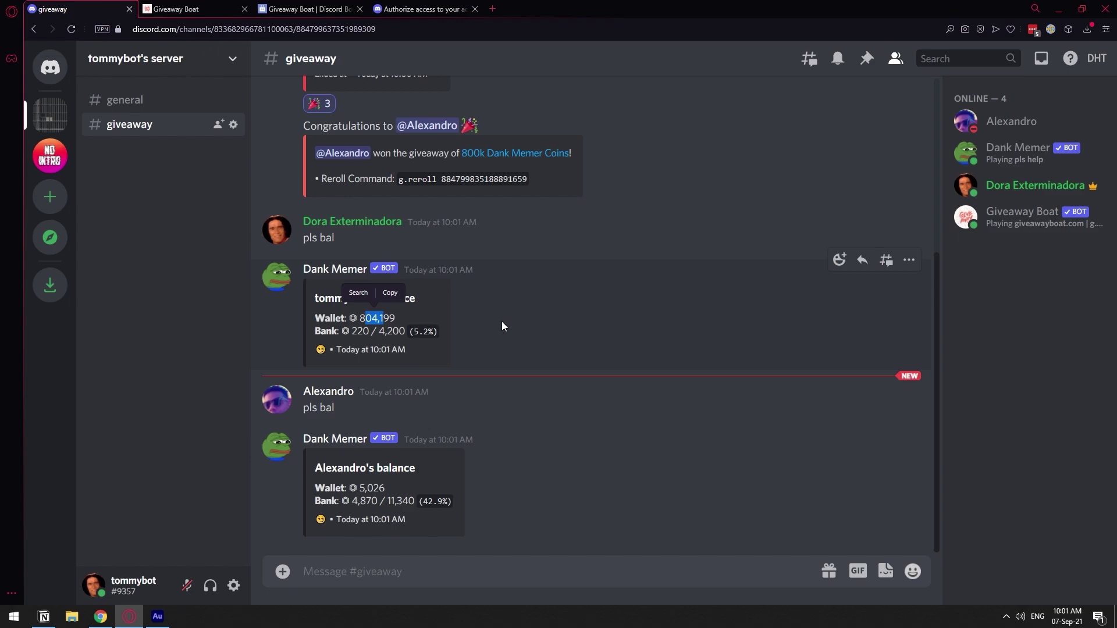
click(346, 489)
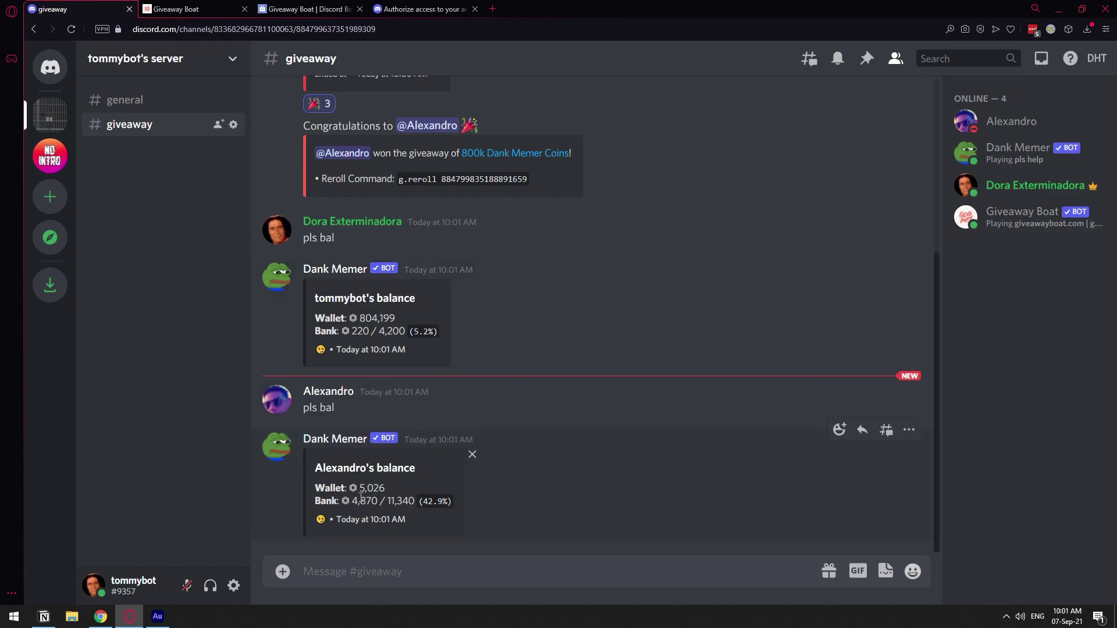
drag(362, 495, 405, 493)
- Send the winner the prize with "pls share", mentioning their account and the amount 800000, and confirm the share
click(404, 586)
text(pls share @)
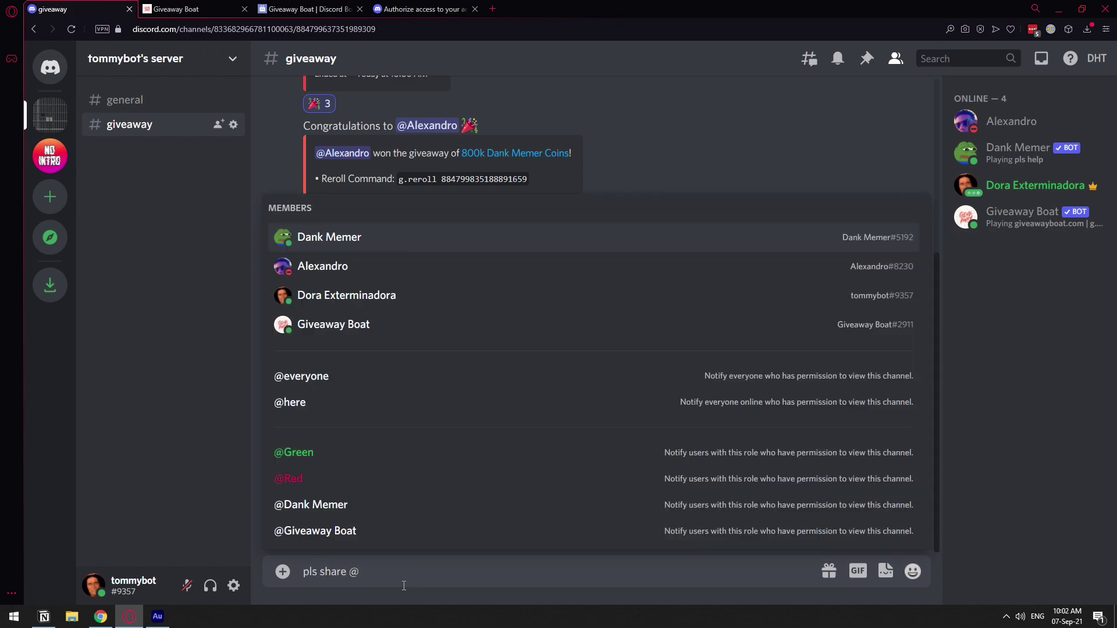
click(369, 274)
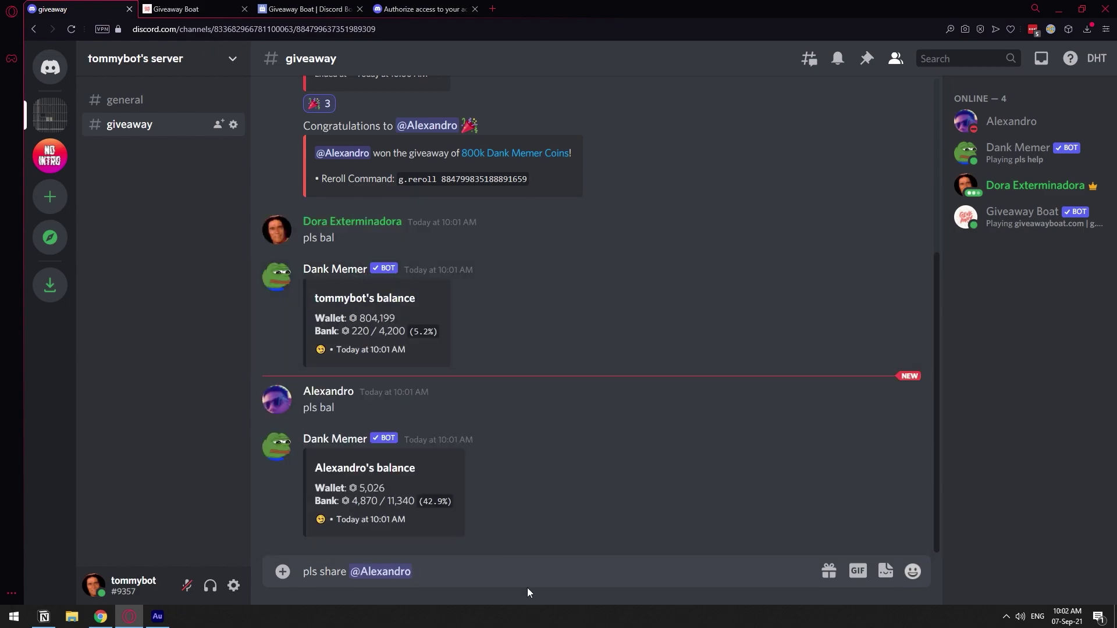
text(800000)
key(Return)
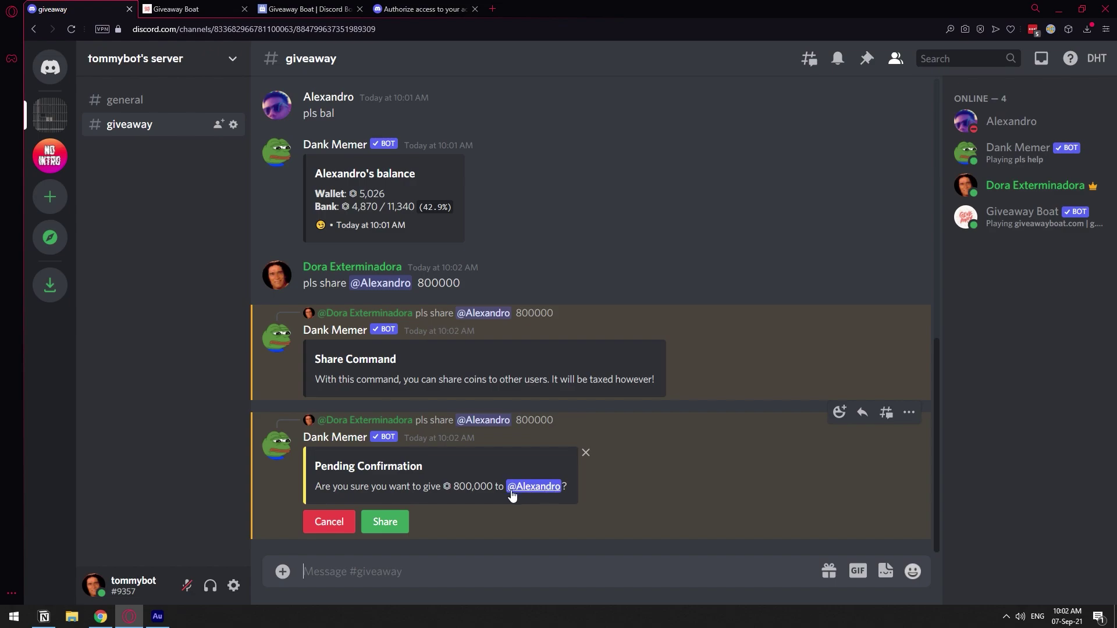
click(385, 522)
- Check the host account's balance with "pls bal", then switch to Chrome and run the same command from the winner's account
text(pls bal)
key(Return)
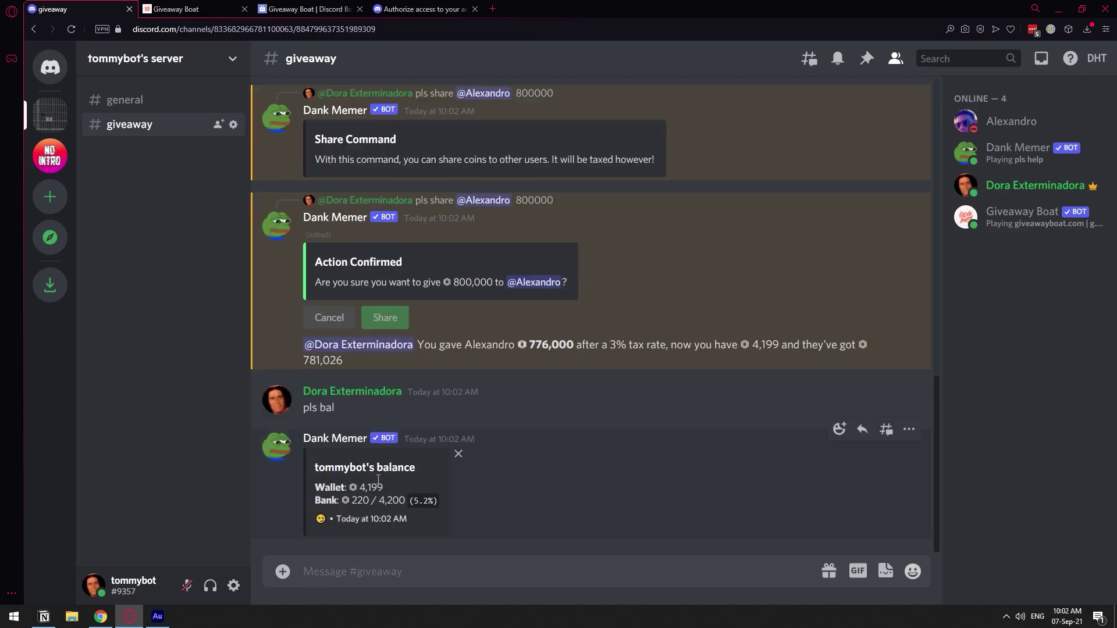
click(101, 617)
text(pls bal)
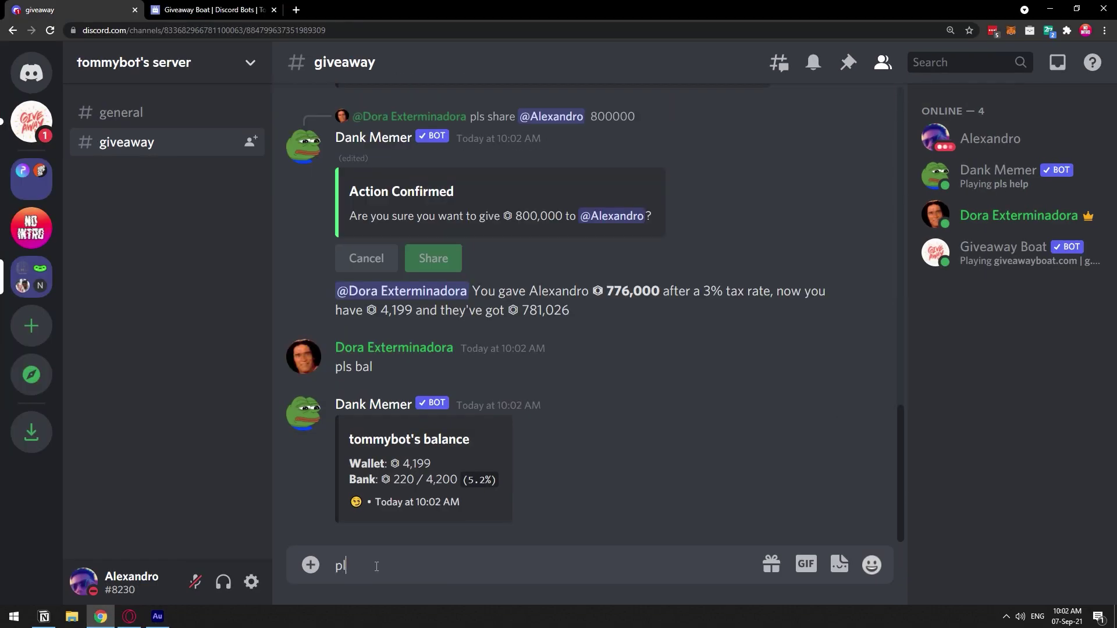
key(Return)
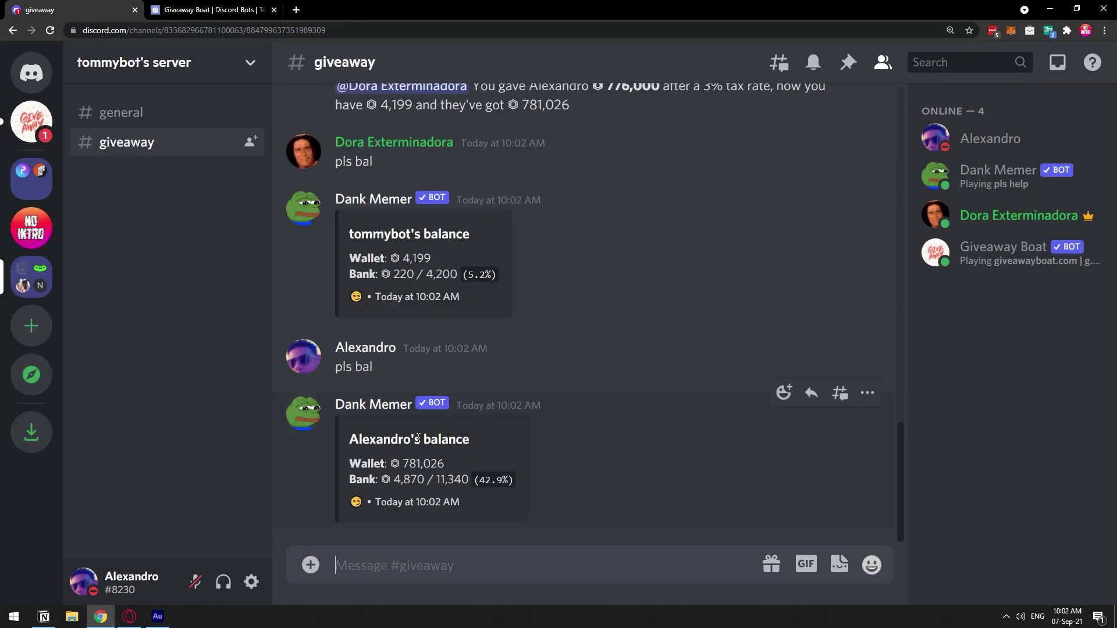
- Return to the host account's browser and examine both balances, the amount transferred and the tax rate in Dank Memer's replies
click(129, 616)
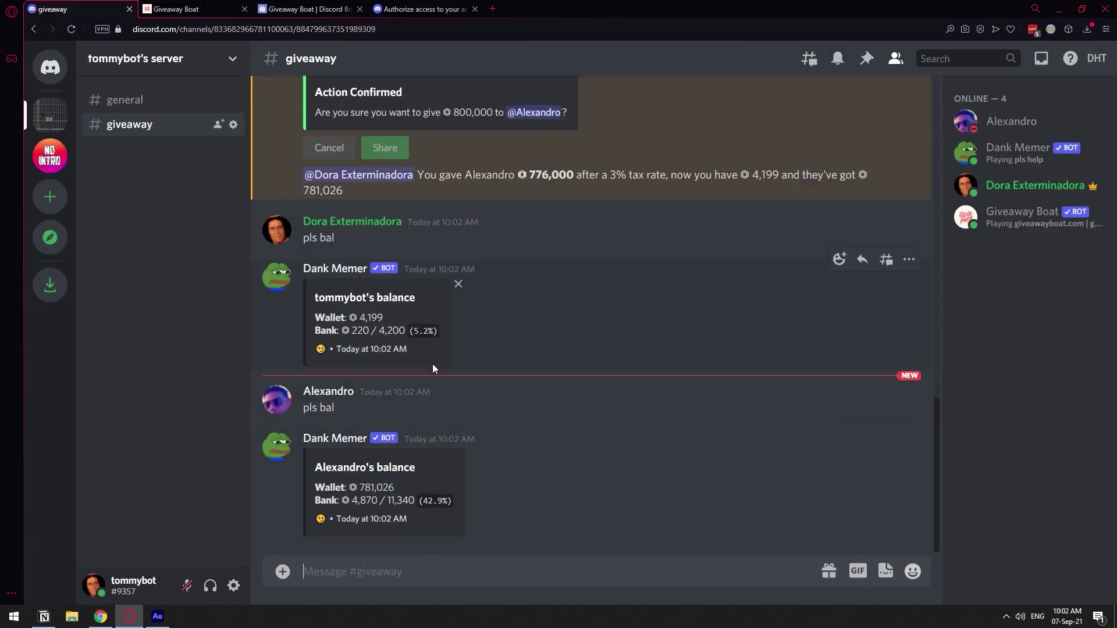
click(401, 322)
drag(359, 487, 399, 488)
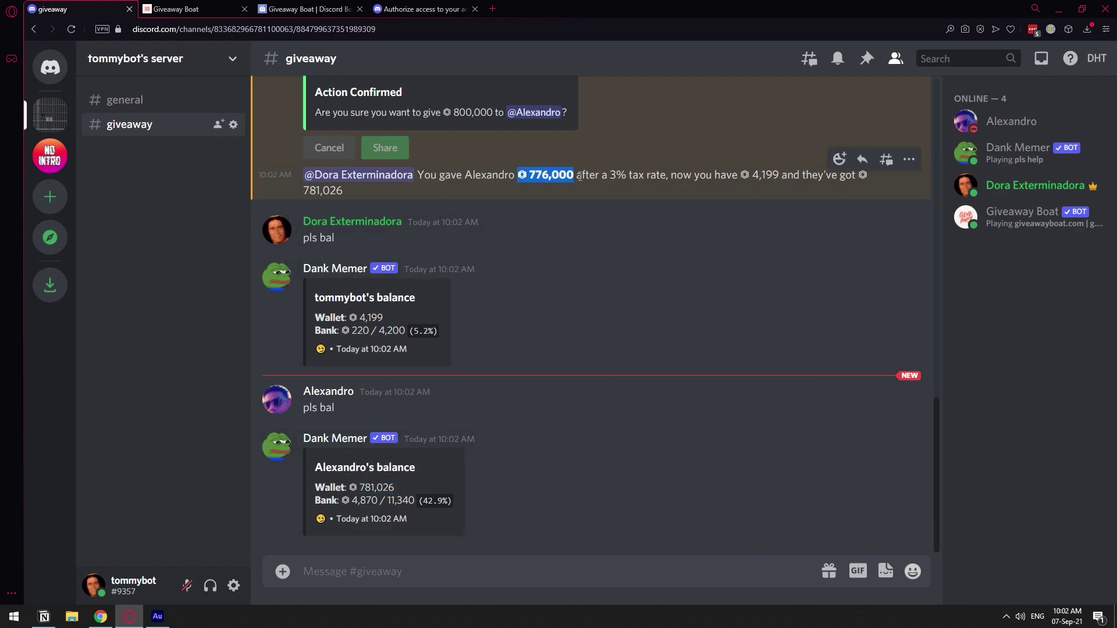
double_click(550, 175)
drag(609, 175, 641, 175)
click(574, 199)
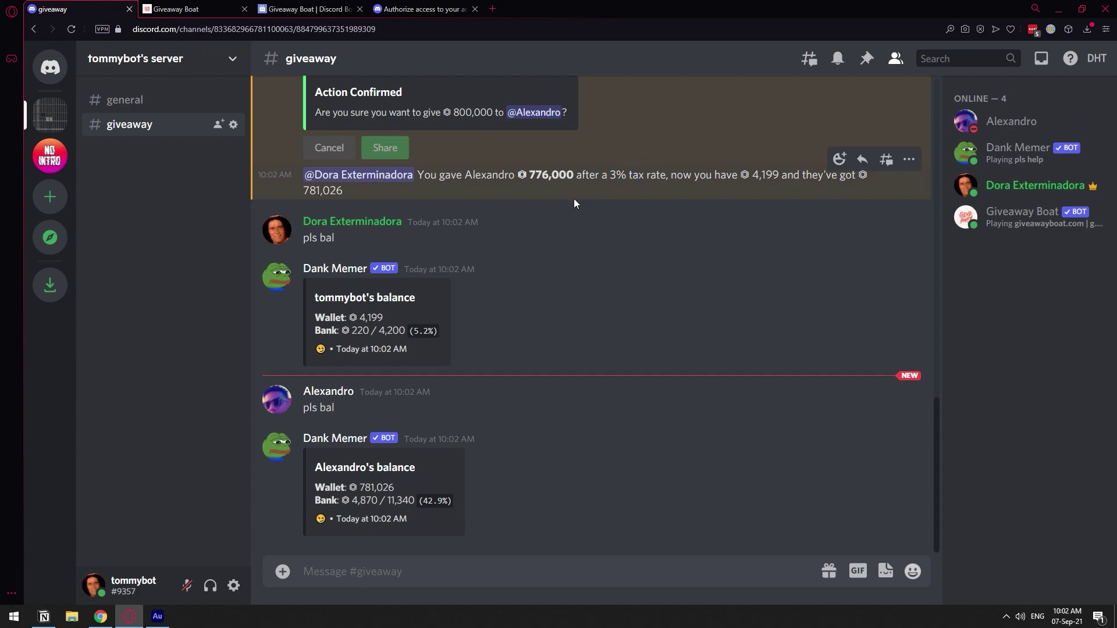